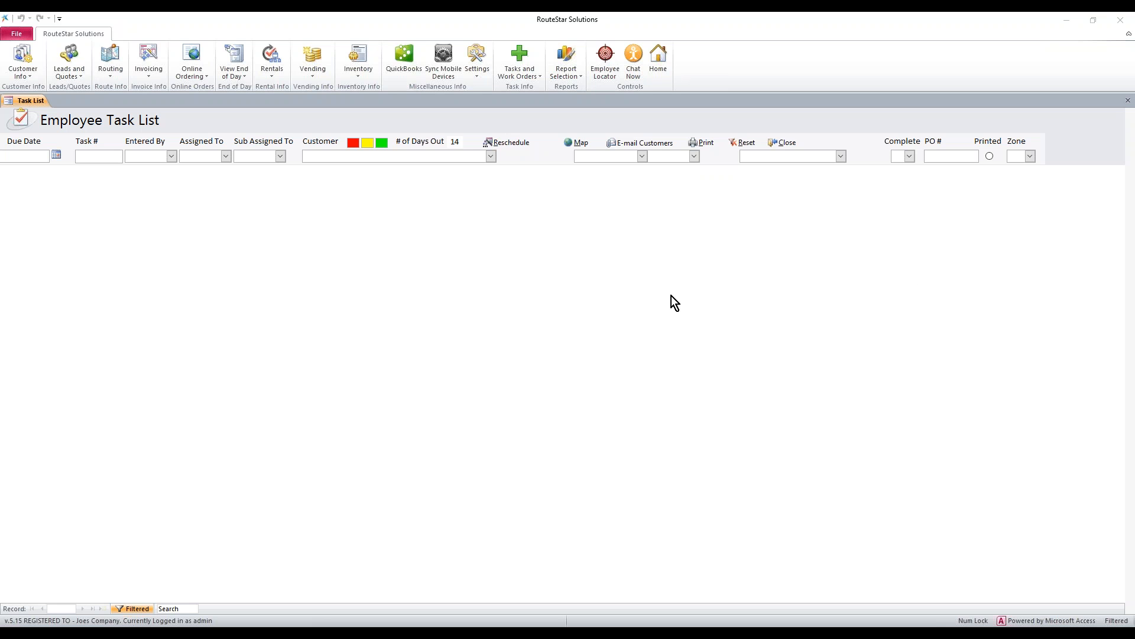
Step: View the QuickBooks maintenance options and close the maintenance window
{"action": "left_click", "coordinate": [407, 65]}
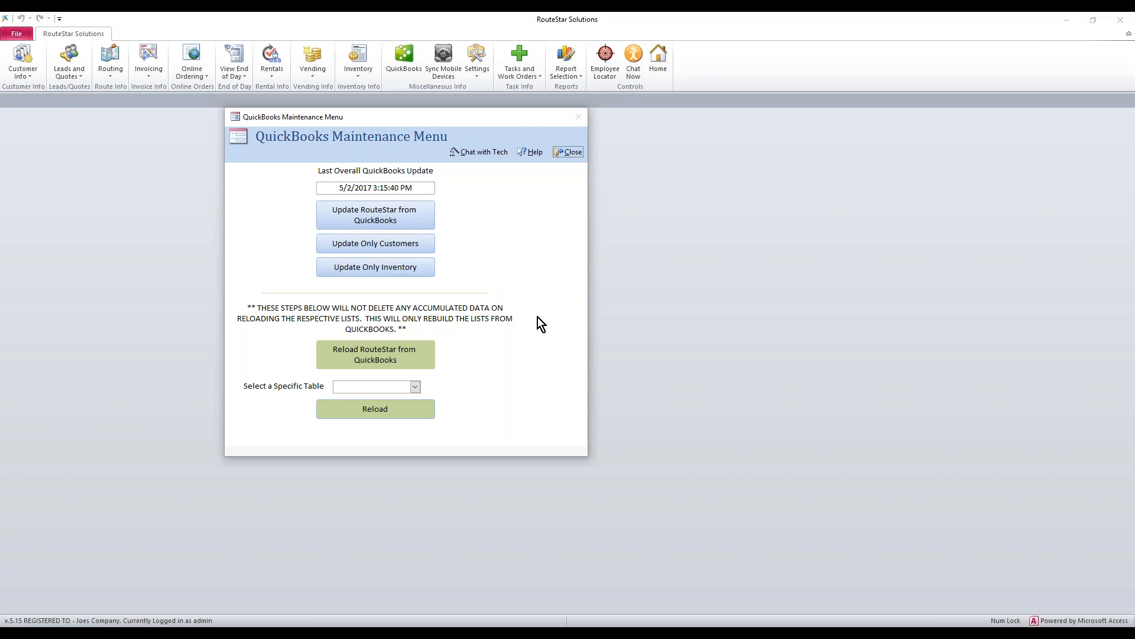
{"action": "left_click", "coordinate": [569, 153]}
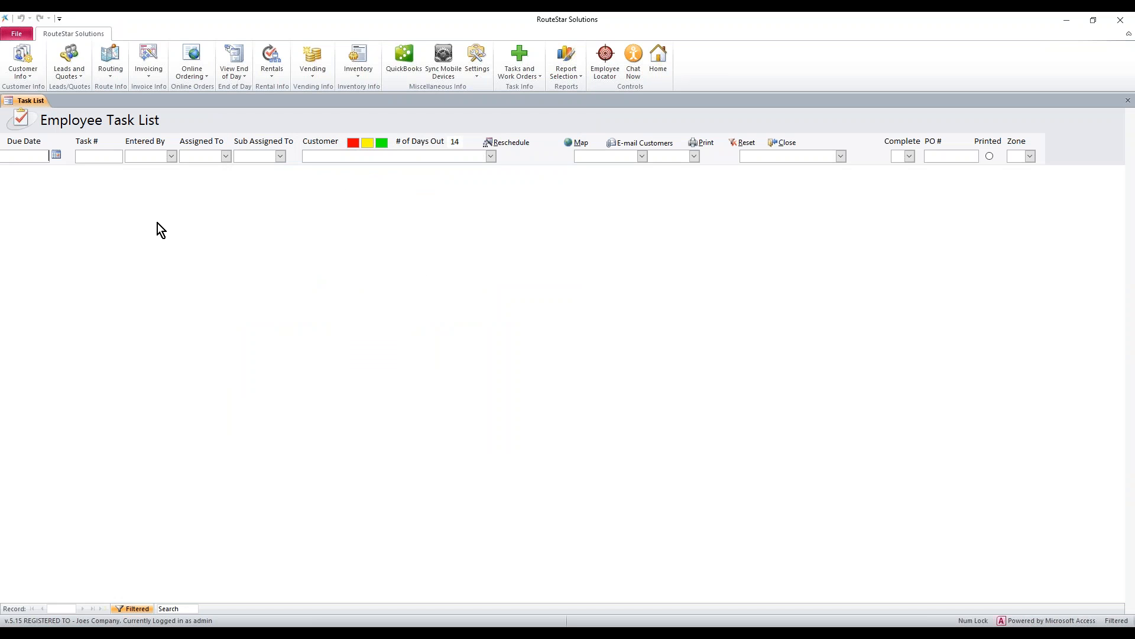
Step: Open the Route Schedule and bring up Route Frequency Maintenance from its Frequency field
{"action": "left_click", "coordinate": [111, 56]}
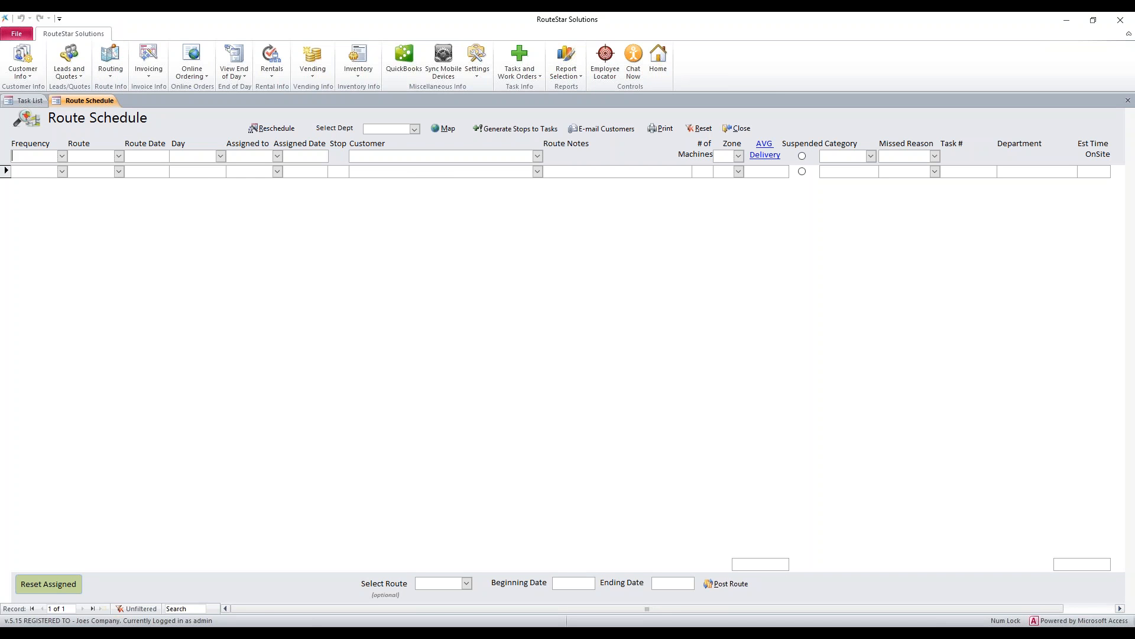
{"action": "double_click", "coordinate": [30, 173]}
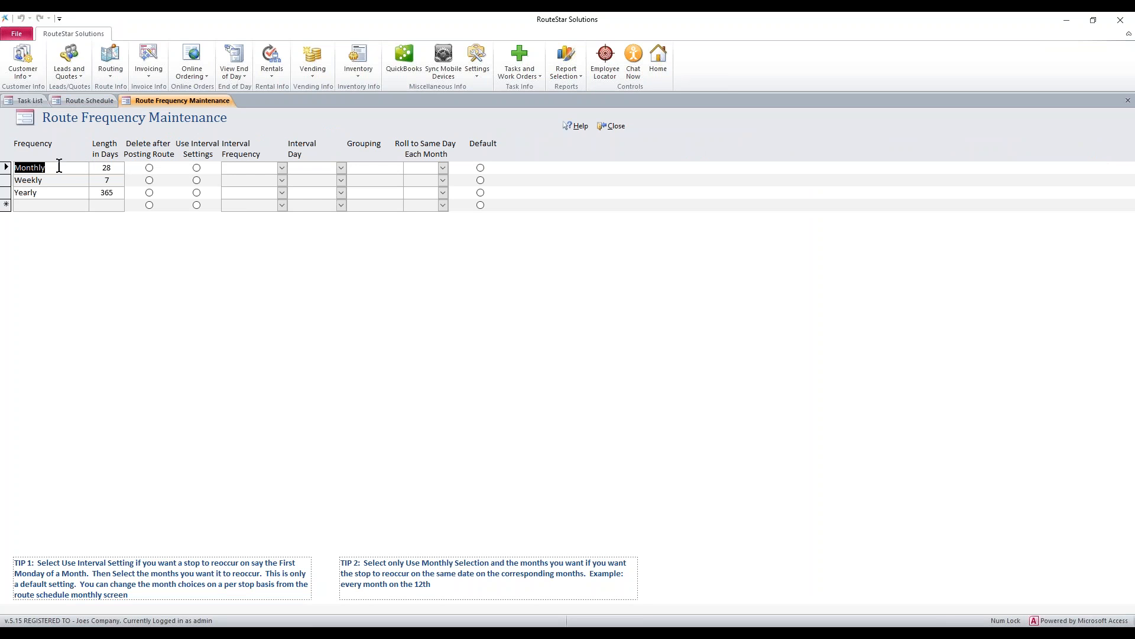
Step: Examine the existing Monthly, Weekly and Yearly frequencies and their lengths in days
{"action": "left_click_drag", "start_coordinate": [49, 168], "coordinate": [13, 167]}
{"action": "left_click_drag", "start_coordinate": [100, 167], "coordinate": [119, 168]}
{"action": "left_click_drag", "start_coordinate": [50, 170], "coordinate": [16, 170]}
{"action": "left_click_drag", "start_coordinate": [98, 170], "coordinate": [14, 183]}
{"action": "left_click_drag", "start_coordinate": [101, 182], "coordinate": [14, 193]}
{"action": "left_click_drag", "start_coordinate": [98, 193], "coordinate": [128, 193]}
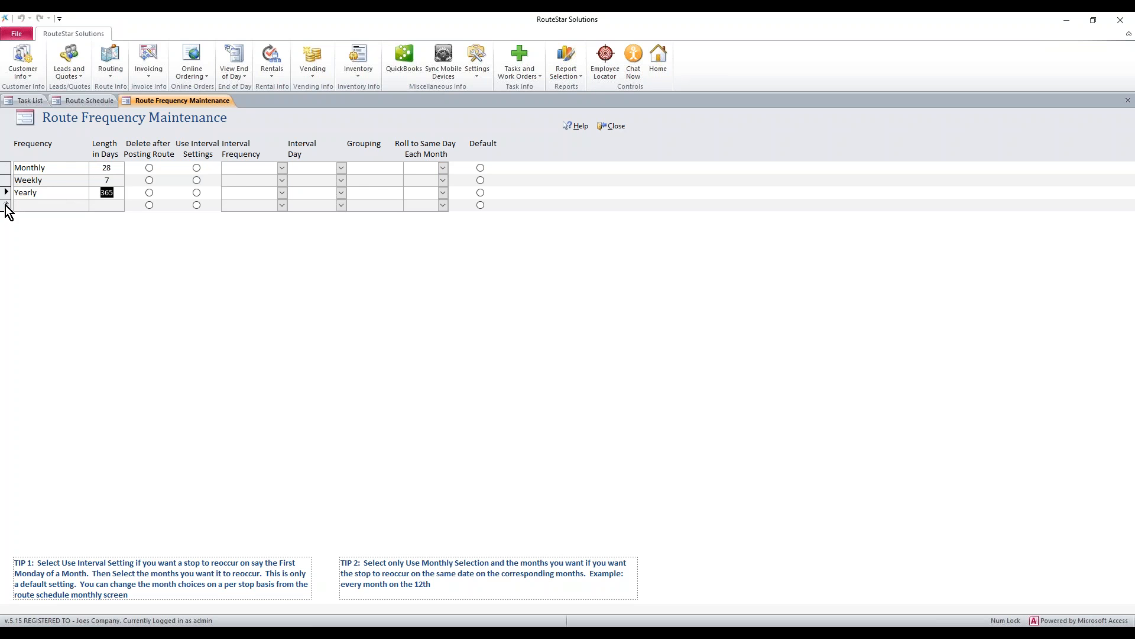
Step: Add two route frequencies: 3 Month with a length of 91 days and 6 Month with a length of 182 days
{"action": "left_click", "coordinate": [28, 206]}
{"action": "type", "text": "3 Month"}
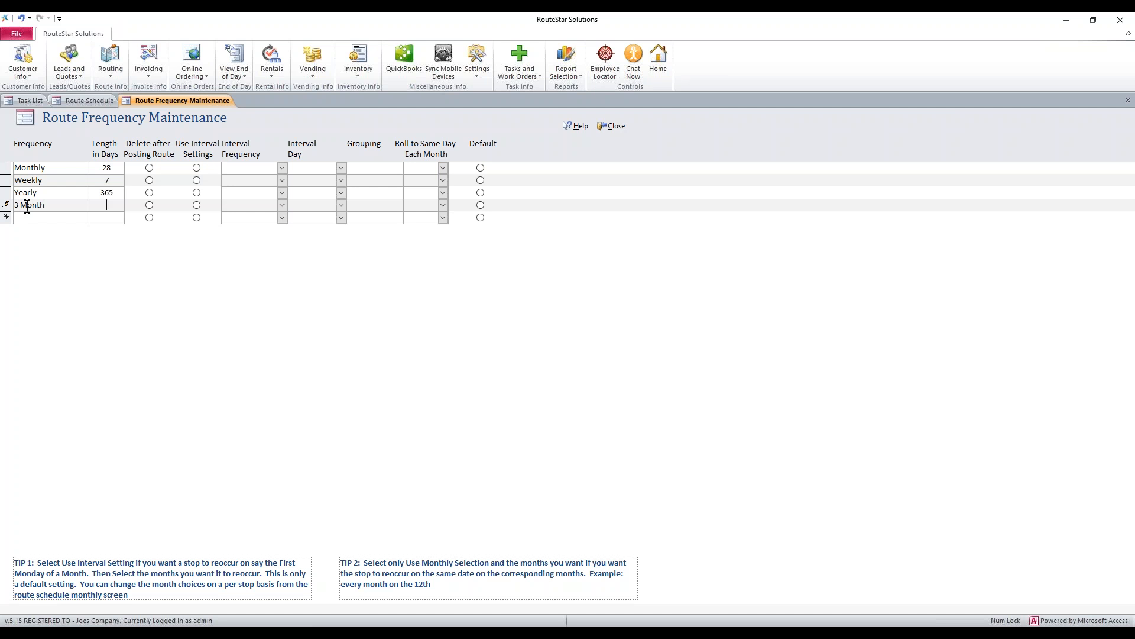
{"action": "type", "text": "91"}
{"action": "type", "text": "6 Month"}
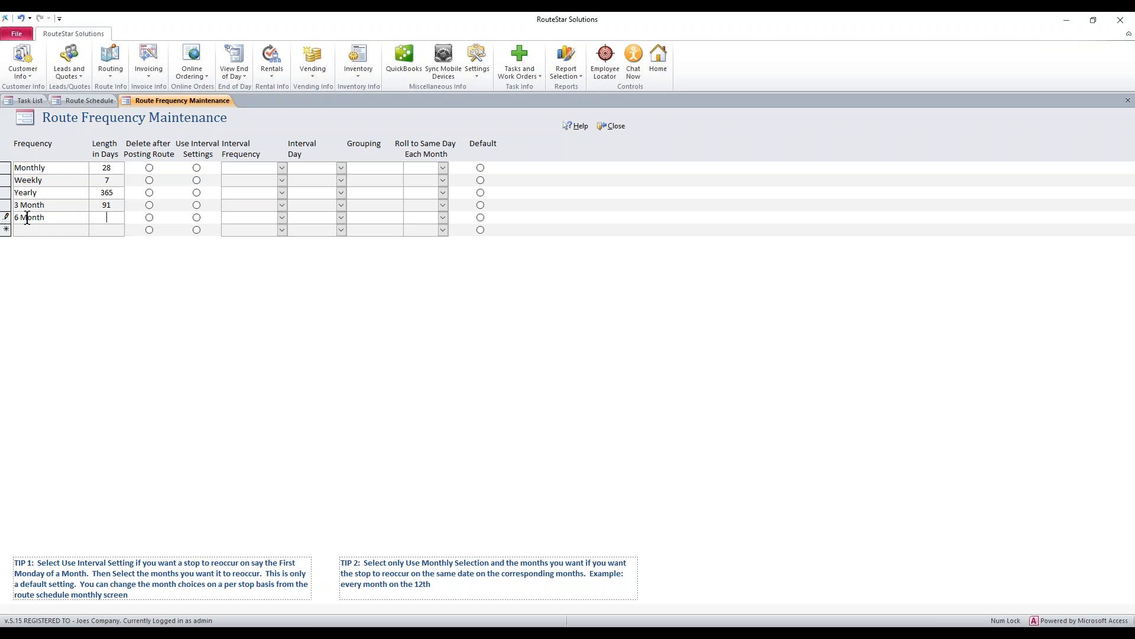
{"action": "type", "text": "182"}
Step: Delete the 6 Month frequency record
{"action": "left_click", "coordinate": [103, 180]}
{"action": "left_click", "coordinate": [52, 218]}
{"action": "left_click", "coordinate": [6, 180]}
{"action": "left_click", "coordinate": [6, 193]}
{"action": "left_click", "coordinate": [6, 217]}
{"action": "right_click", "coordinate": [6, 218]}
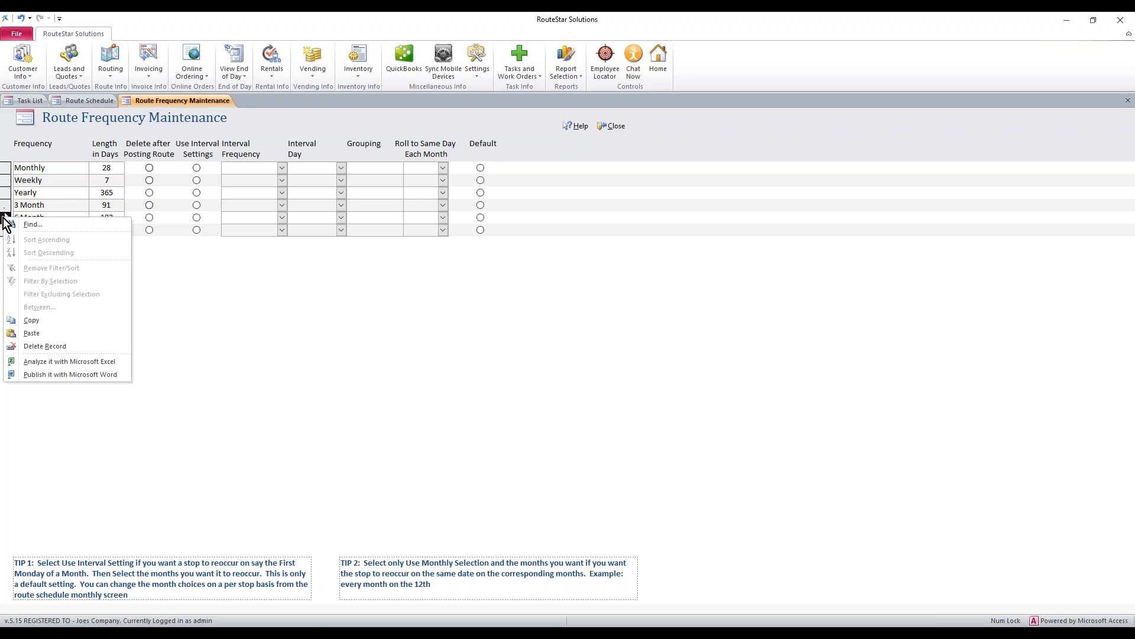
{"action": "left_click", "coordinate": [150, 258]}
{"action": "right_click", "coordinate": [7, 220]}
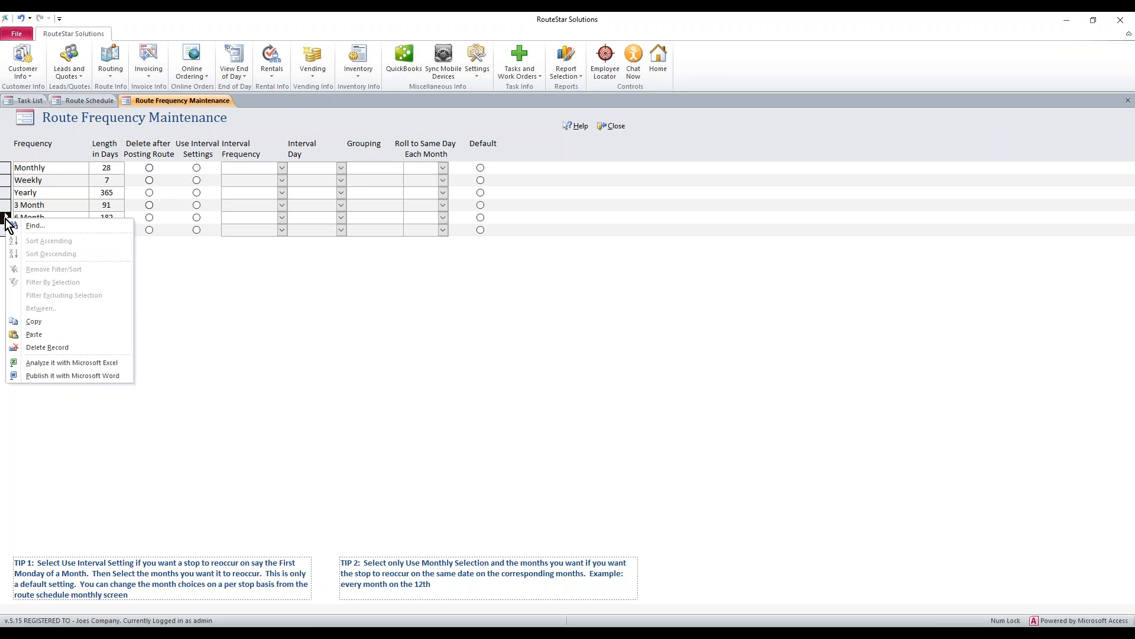
{"action": "left_click", "coordinate": [40, 349]}
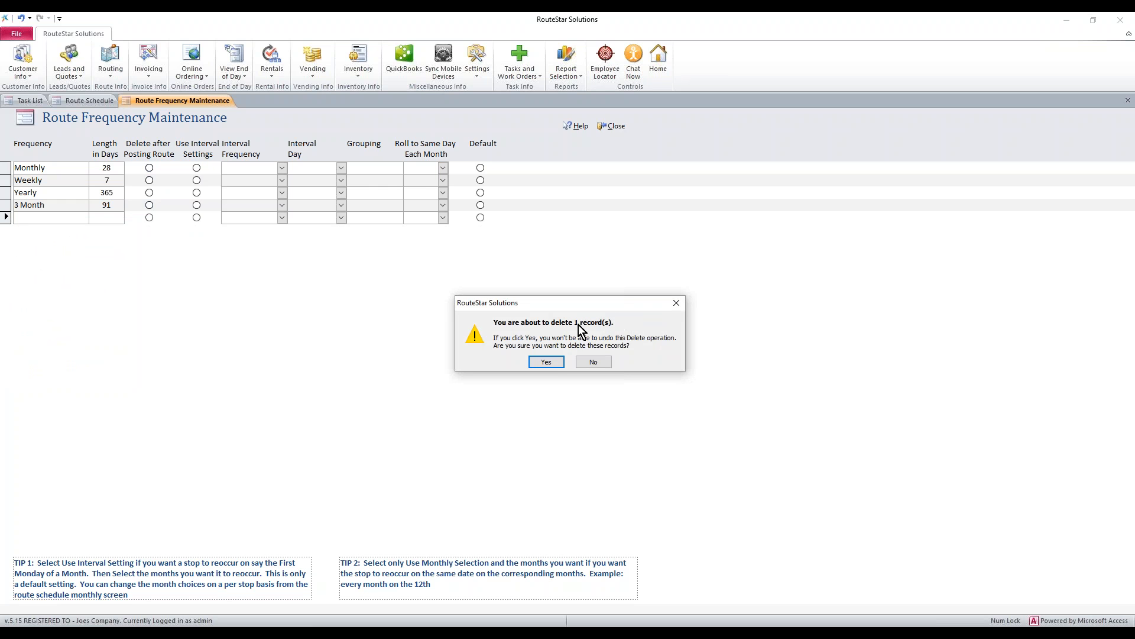
{"action": "left_click", "coordinate": [546, 361]}
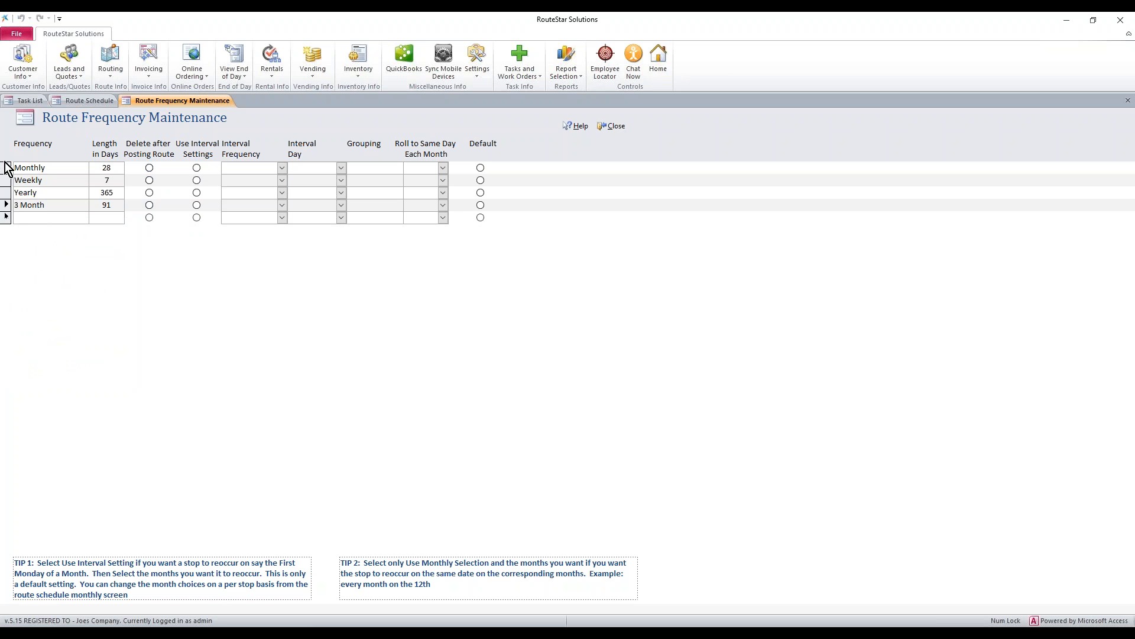
Step: Start deleting all the frequency records together, but decline the deletion
{"action": "left_click_drag", "start_coordinate": [6, 168], "coordinate": [5, 214]}
{"action": "key", "text": "Delete"}
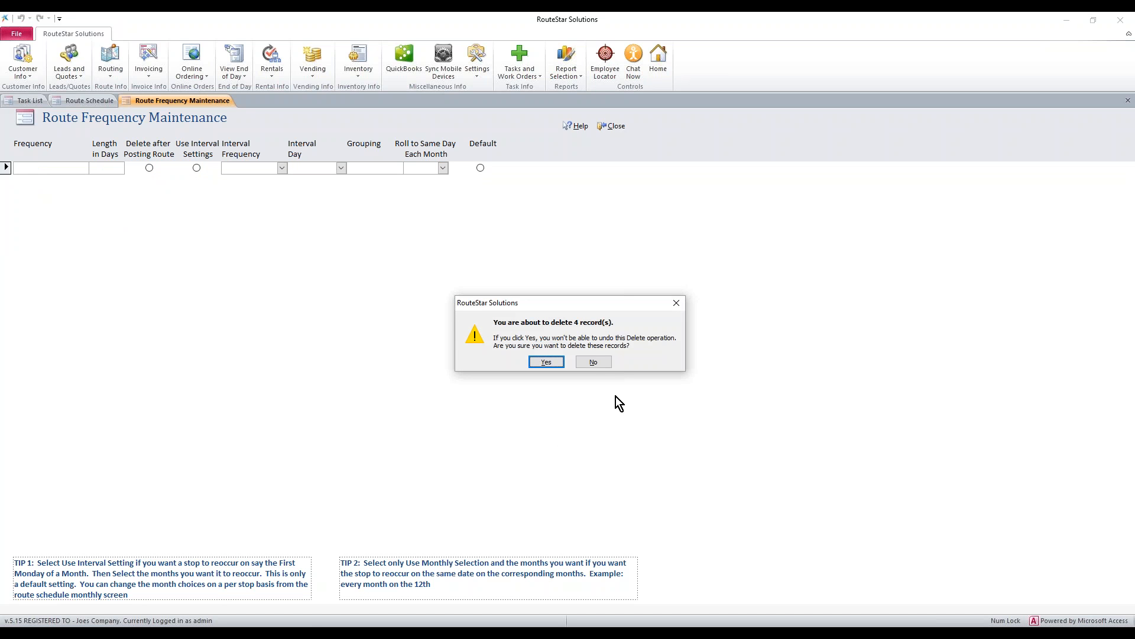
{"action": "left_click", "coordinate": [593, 363]}
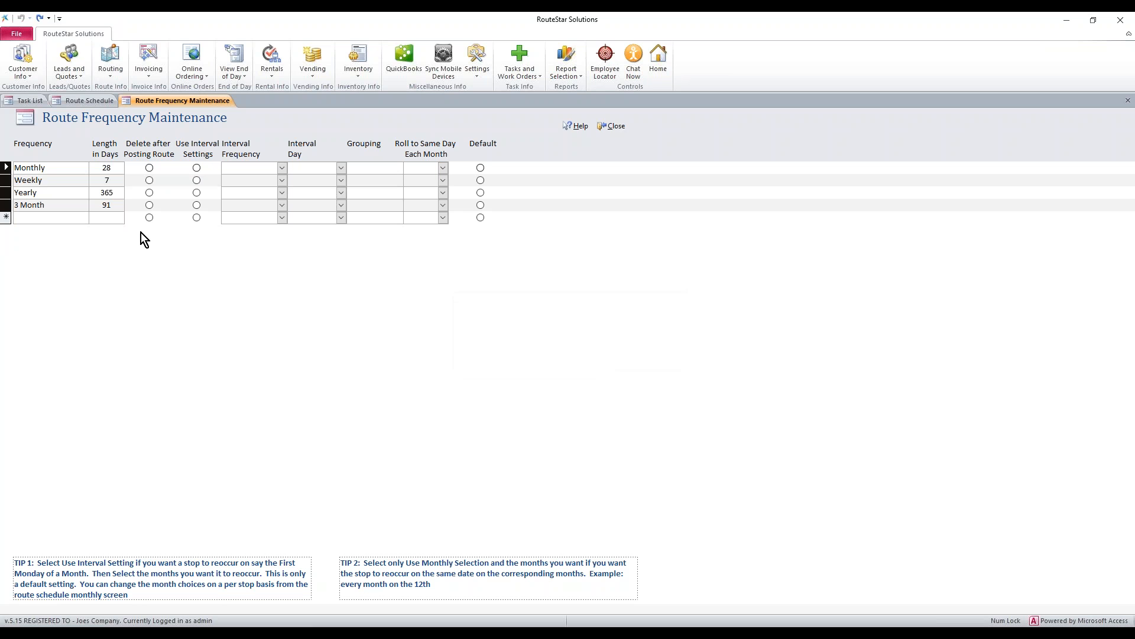
Step: Add a One Time frequency with a length of 0 days that is deleted after posting the route
{"action": "left_click", "coordinate": [54, 168]}
{"action": "left_click", "coordinate": [45, 205]}
{"action": "type", "text": "One Time"}
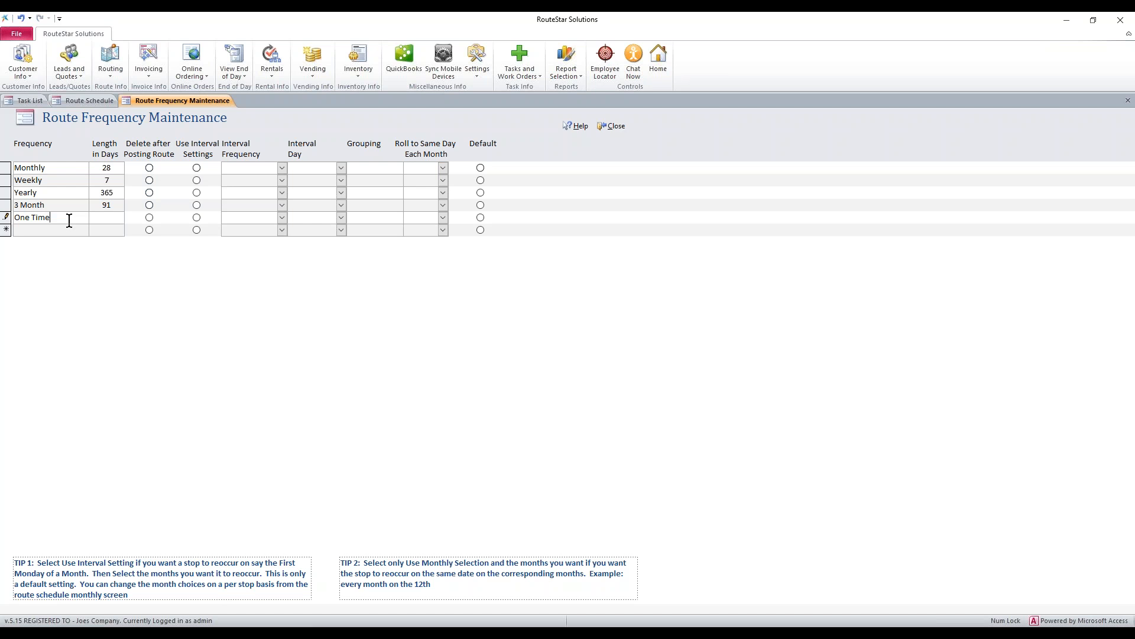
{"action": "left_click", "coordinate": [105, 218]}
{"action": "type", "text": "0"}
Step: Add a frequency called "first friday" that uses interval settings, with the interval frequency set to First
{"action": "type", "text": "every f"}
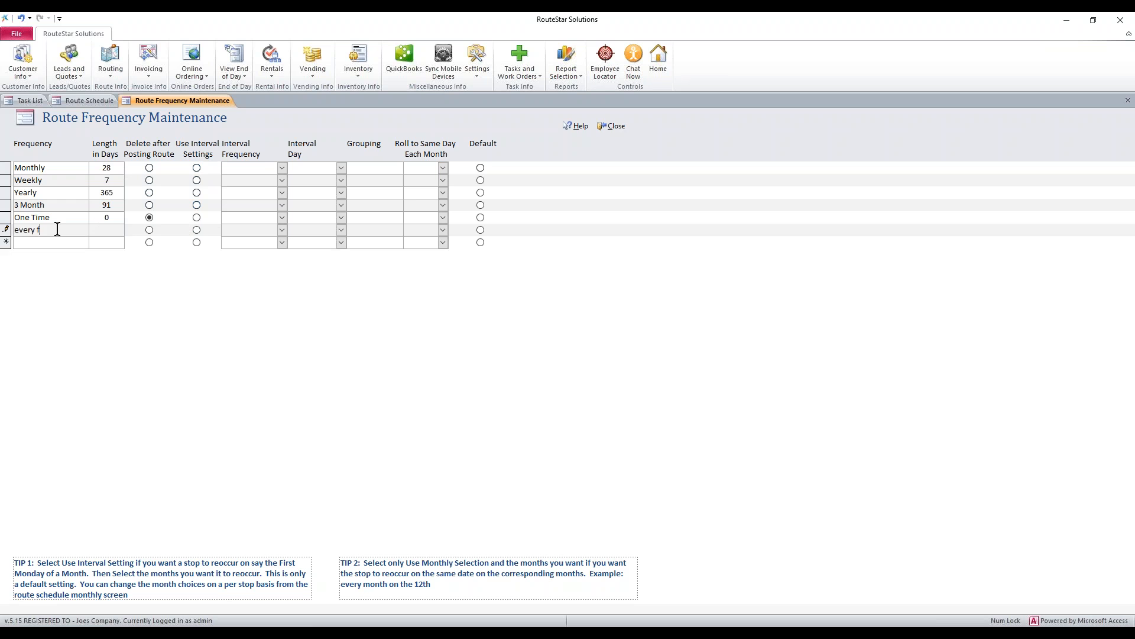
{"action": "key", "text": "BackSpace"}
{"action": "key", "text": "BackSpace"}
{"action": "key", "text": "BackSpace"}
{"action": "key", "text": "BackSpace"}
{"action": "key", "text": "BackSpace"}
{"action": "type", "text": "first friday"}
{"action": "left_click", "coordinate": [284, 233]}
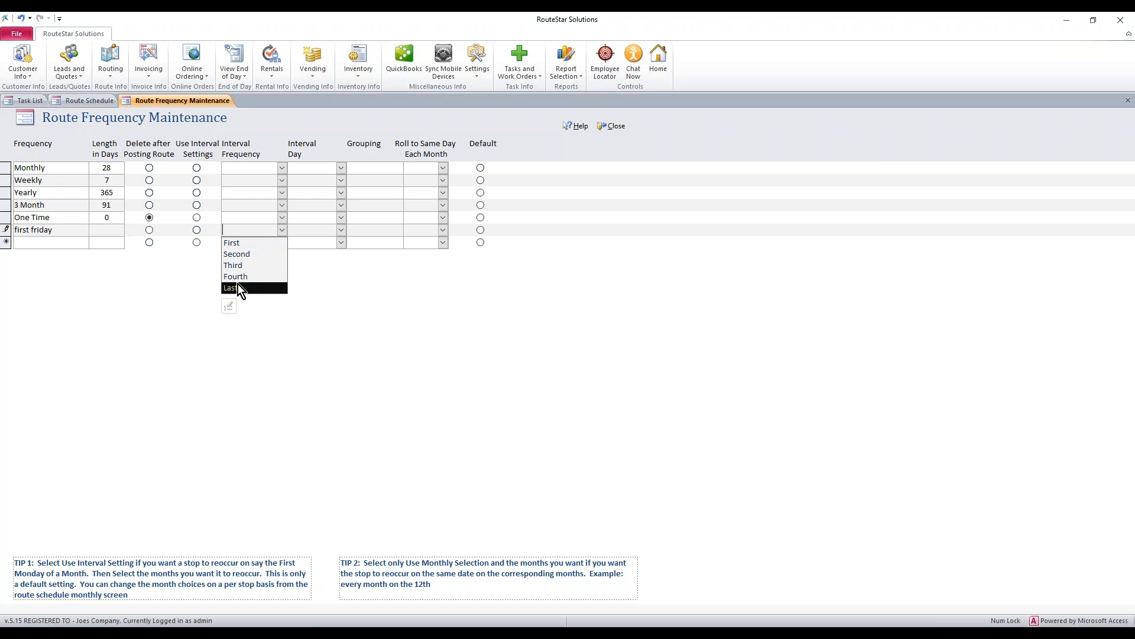
{"action": "left_click", "coordinate": [240, 244]}
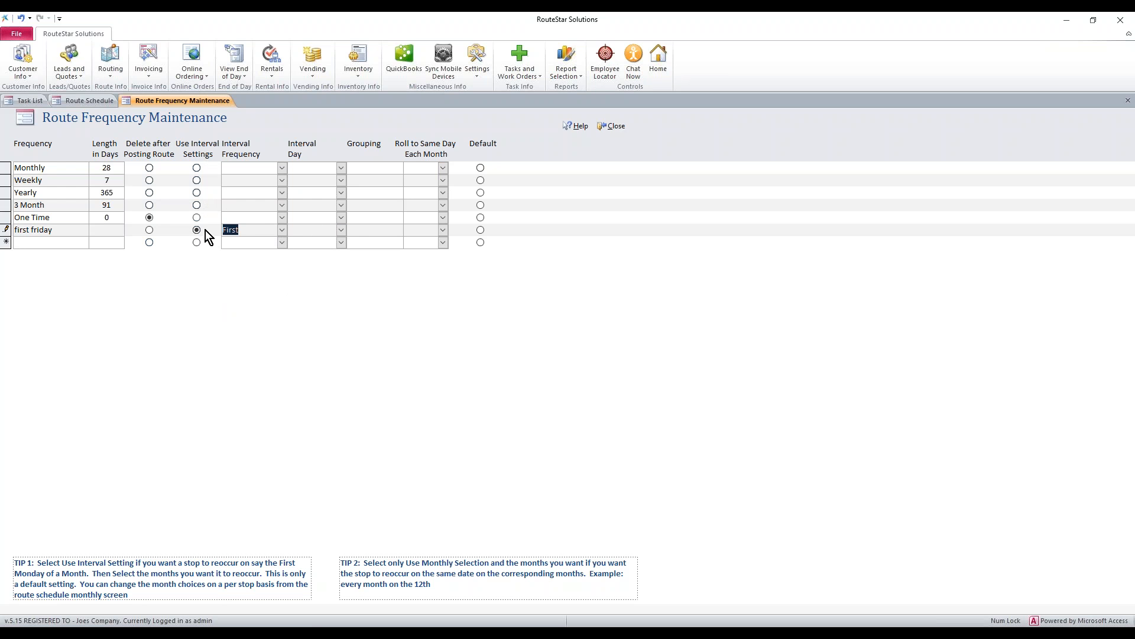
Step: Set the interval day of the "first friday" frequency to Wednesday
{"action": "left_click", "coordinate": [282, 230]}
{"action": "left_click", "coordinate": [281, 229]}
{"action": "left_click", "coordinate": [341, 229]}
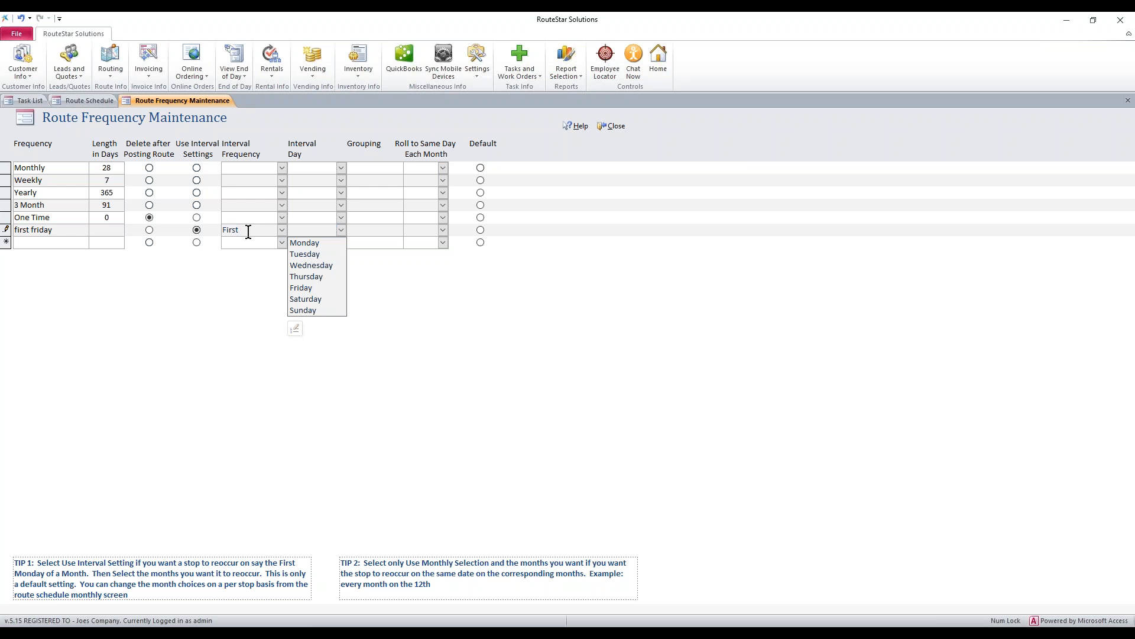
{"action": "key", "text": "Down"}
{"action": "left_click", "coordinate": [316, 265]}
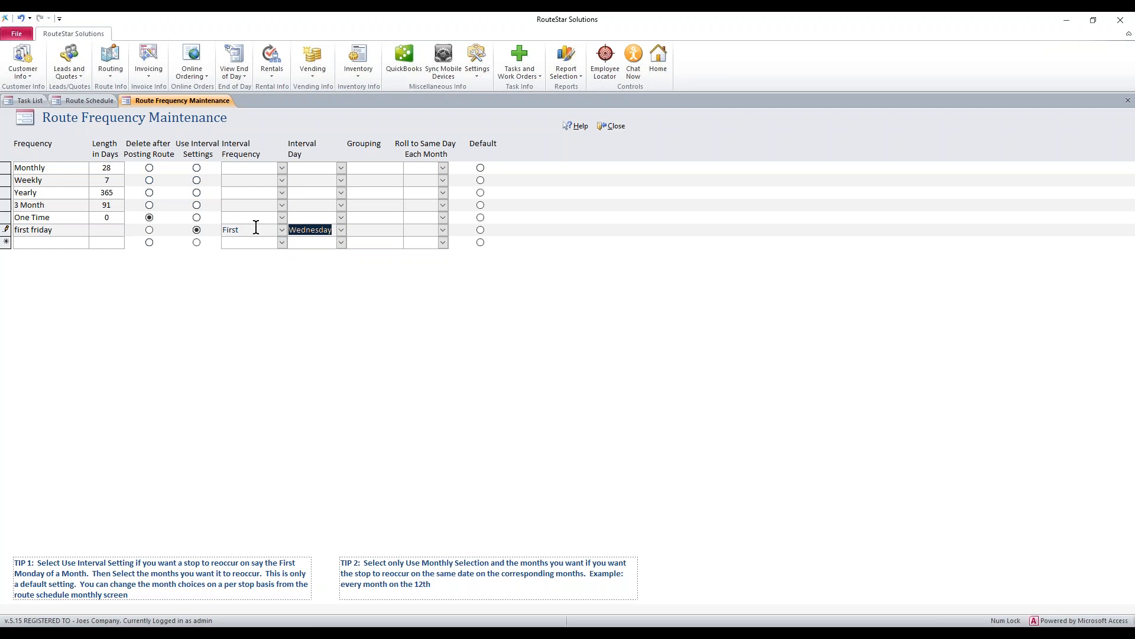
{"action": "left_click", "coordinate": [351, 230]}
Step: Rename the One Time frequency as "One 2 Time" and close Route Frequency Maintenance
{"action": "left_click", "coordinate": [27, 217]}
{"action": "type", "text": "2"}
{"action": "left_click", "coordinate": [615, 135]}
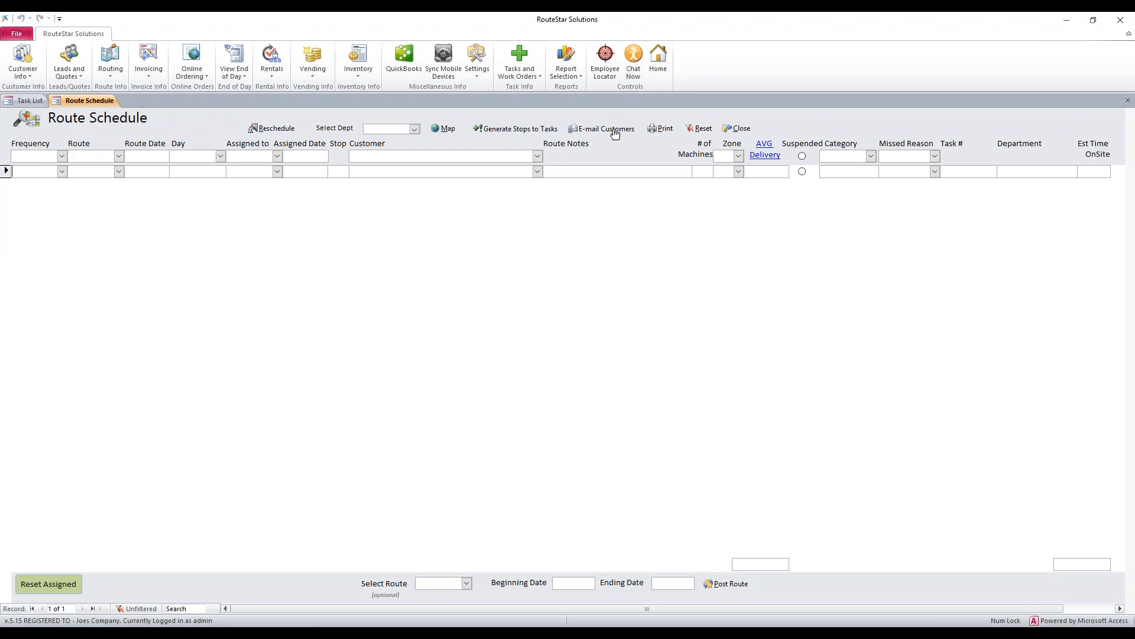
Step: Check the frequency choices available for the blank Route Schedule entry
{"action": "left_click", "coordinate": [61, 171]}
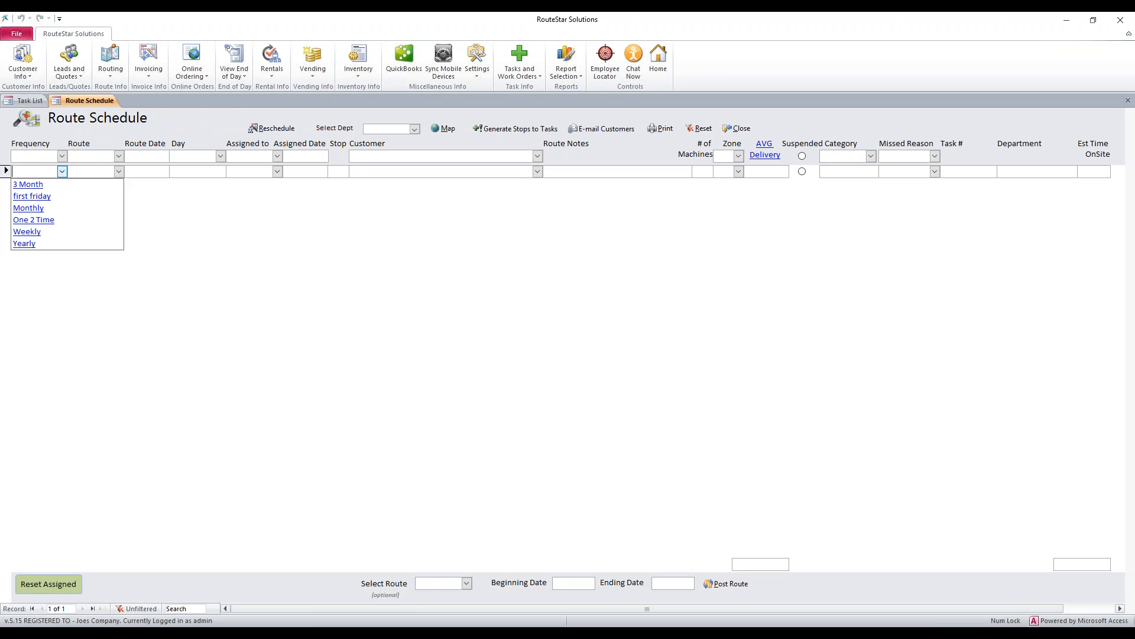
{"action": "left_click", "coordinate": [62, 172]}
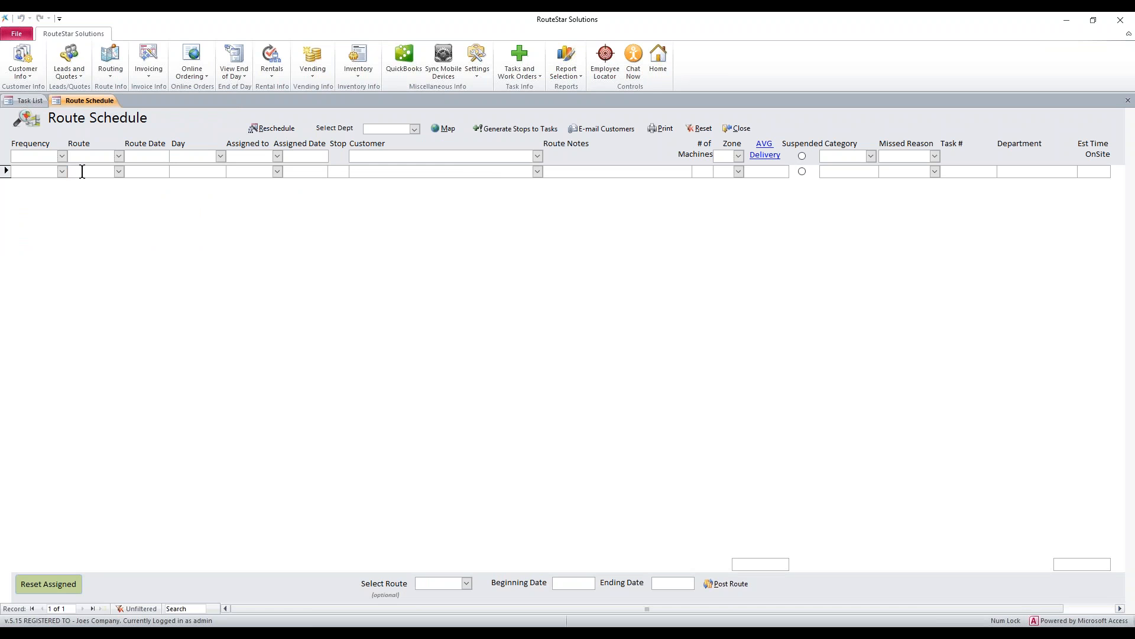
Step: Open the Route / Subassigned List from the schedule's Route field and compare its R1 entry with the schedule's route choices
{"action": "left_click", "coordinate": [82, 171]}
{"action": "double_click", "coordinate": [76, 171]}
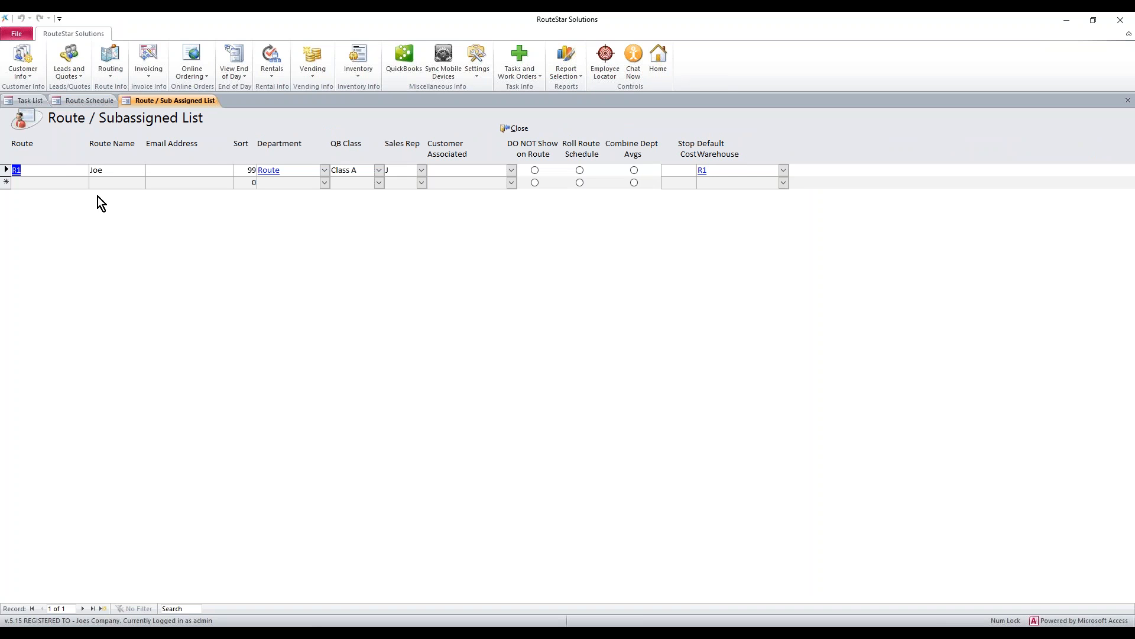
{"action": "left_click", "coordinate": [33, 173]}
{"action": "left_click_drag", "start_coordinate": [22, 170], "coordinate": [11, 170]}
{"action": "left_click", "coordinate": [84, 100]}
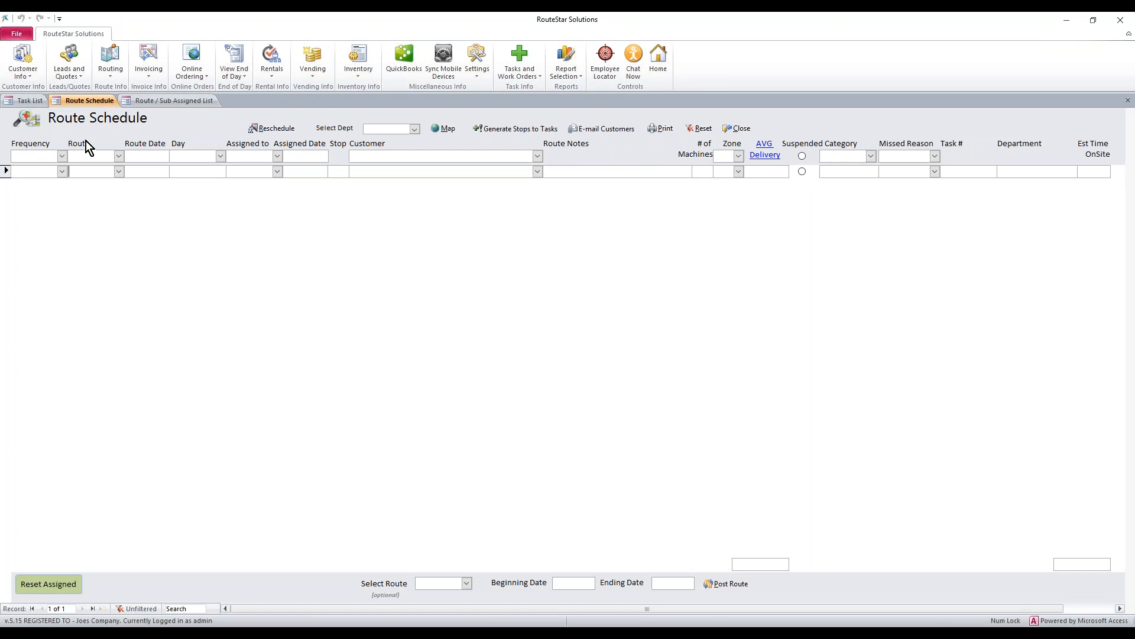
{"action": "left_click", "coordinate": [119, 172]}
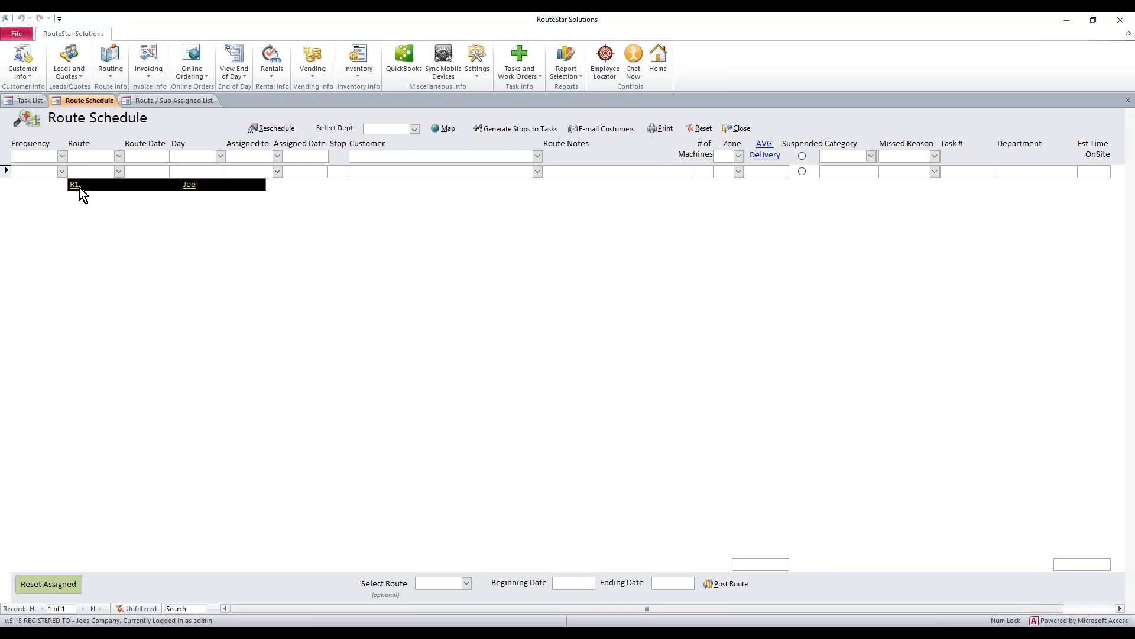
{"action": "left_click", "coordinate": [161, 103]}
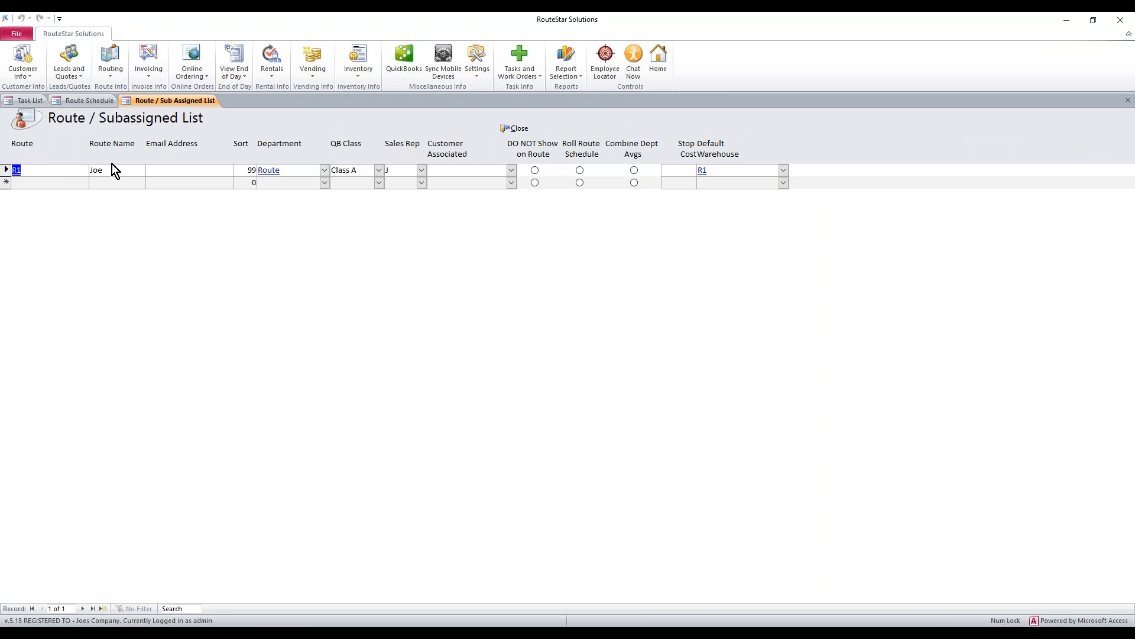
{"action": "left_click_drag", "start_coordinate": [116, 170], "coordinate": [90, 171]}
{"action": "left_click", "coordinate": [14, 170]}
Step: Add a route called Route2 with the driver's first name as its route name
{"action": "left_click", "coordinate": [29, 183]}
{"action": "type", "text": "Route2"}
{"action": "key", "text": "Tab"}
{"action": "type", "text": "James"}
{"action": "key", "text": "Tab"}
{"action": "left_click_drag", "start_coordinate": [48, 183], "coordinate": [12, 182]}
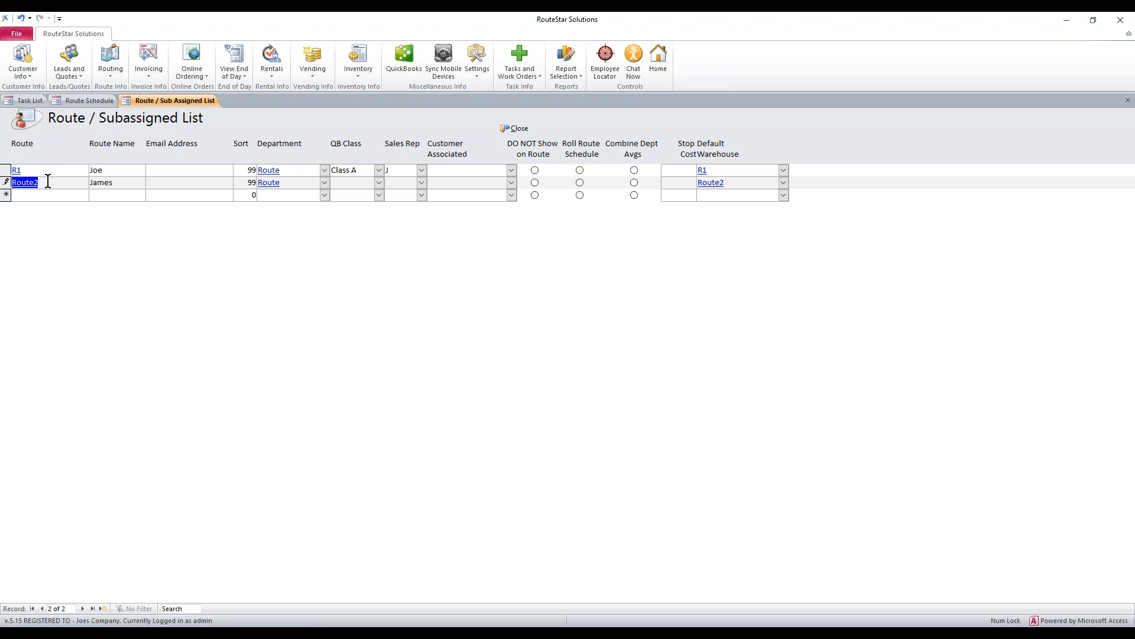
{"action": "key", "text": "Up"}
Step: Add another route that uses the driver's first name as the route itself
{"action": "left_click", "coordinate": [24, 191]}
{"action": "type", "text": "Joe"}
{"action": "key", "text": "Tab"}
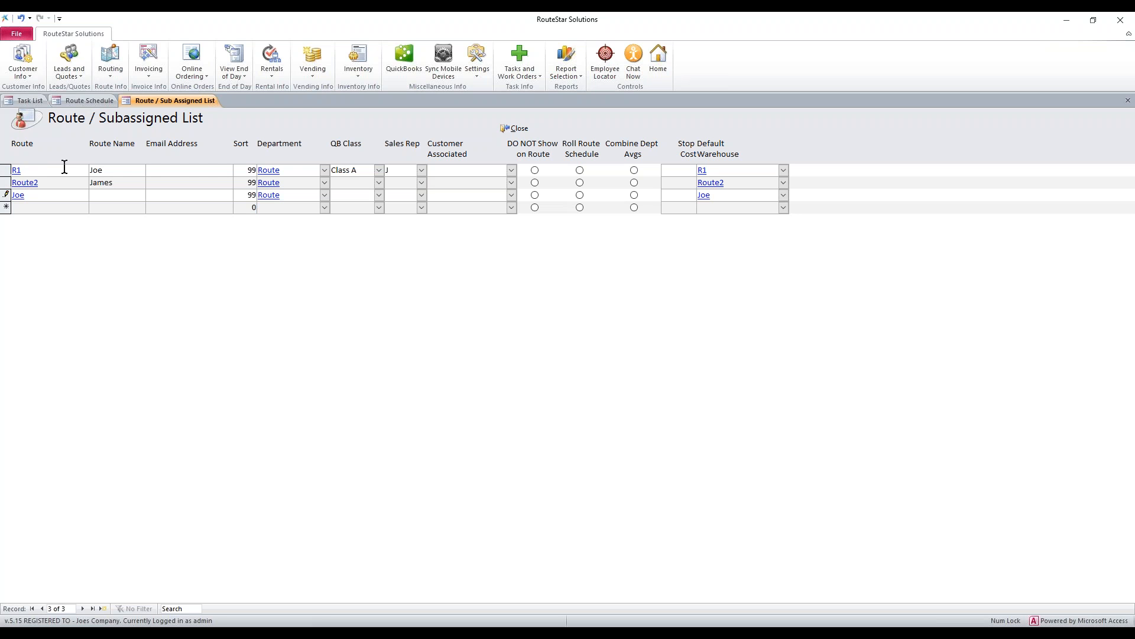
Step: Compare the route identifiers and route names in the Route / Subassigned List with the Route Schedule's fields
{"action": "left_click", "coordinate": [79, 100]}
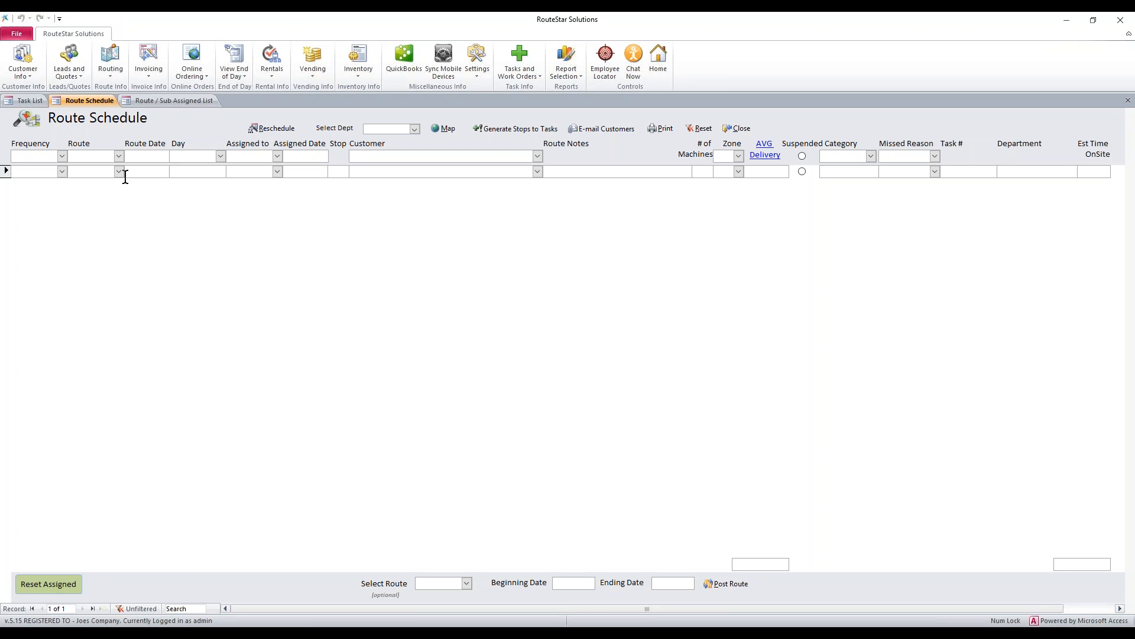
{"action": "left_click", "coordinate": [157, 102]}
{"action": "double_click", "coordinate": [33, 196]}
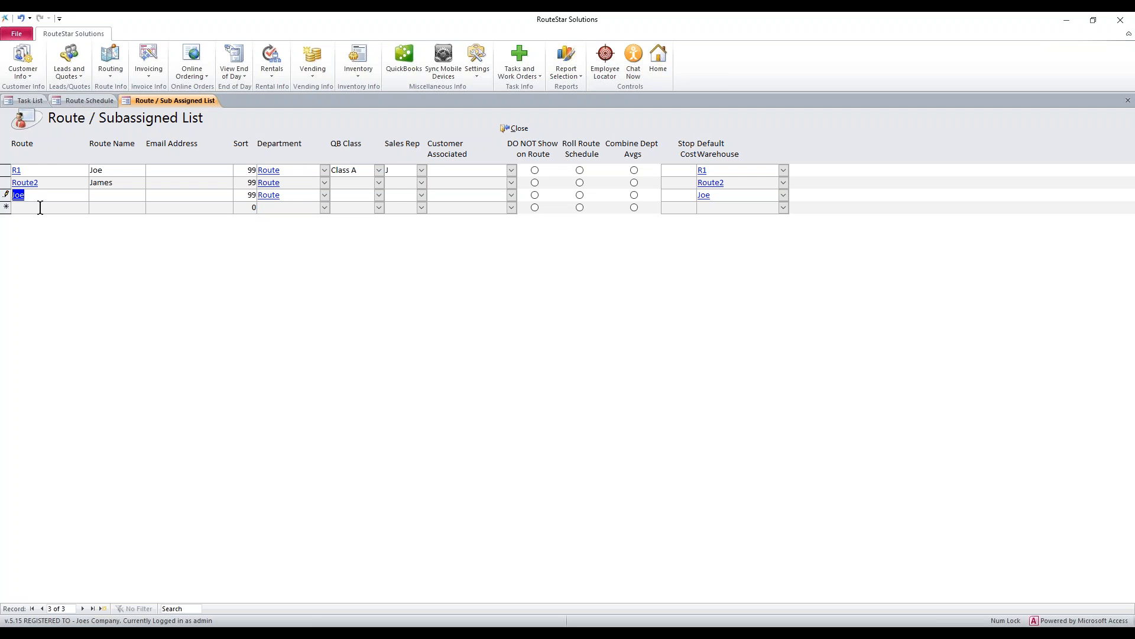
{"action": "left_click", "coordinate": [97, 101]}
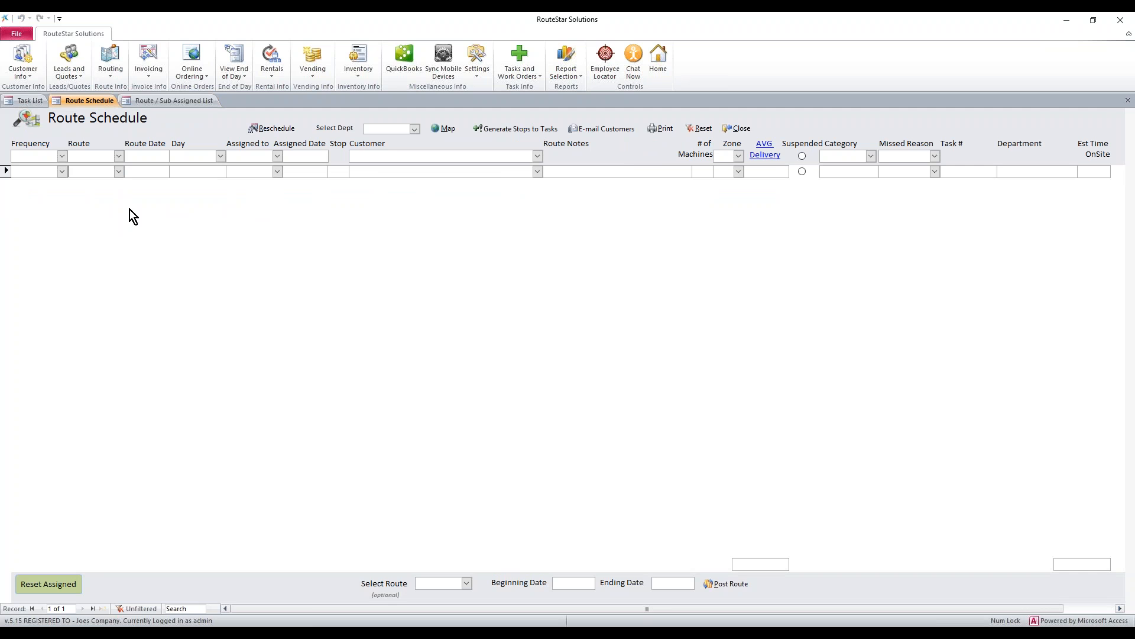
{"action": "left_click", "coordinate": [165, 101]}
{"action": "left_click", "coordinate": [38, 171]}
{"action": "left_click", "coordinate": [49, 184]}
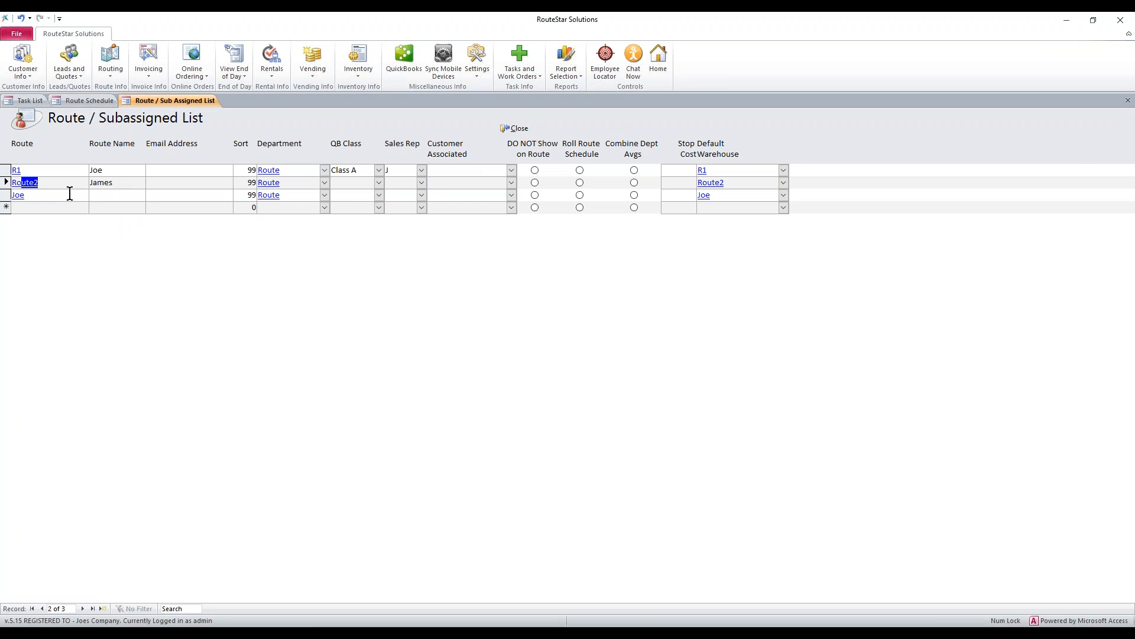
{"action": "left_click", "coordinate": [111, 171]}
{"action": "left_click", "coordinate": [118, 182]}
{"action": "left_click", "coordinate": [31, 197]}
Step: Replace the route name of R1 with a different driver's first name
{"action": "double_click", "coordinate": [111, 170]}
{"action": "type", "text": "Kerry"}
{"action": "key", "text": "Tab"}
{"action": "left_click_drag", "start_coordinate": [34, 167], "coordinate": [8, 169]}
{"action": "left_click_drag", "start_coordinate": [116, 169], "coordinate": [14, 169]}
Step: Add a route called Route3 to the Route / Subassigned List
{"action": "left_click", "coordinate": [119, 174]}
{"action": "type", "text": "Route3"}
{"action": "key", "text": "Tab"}
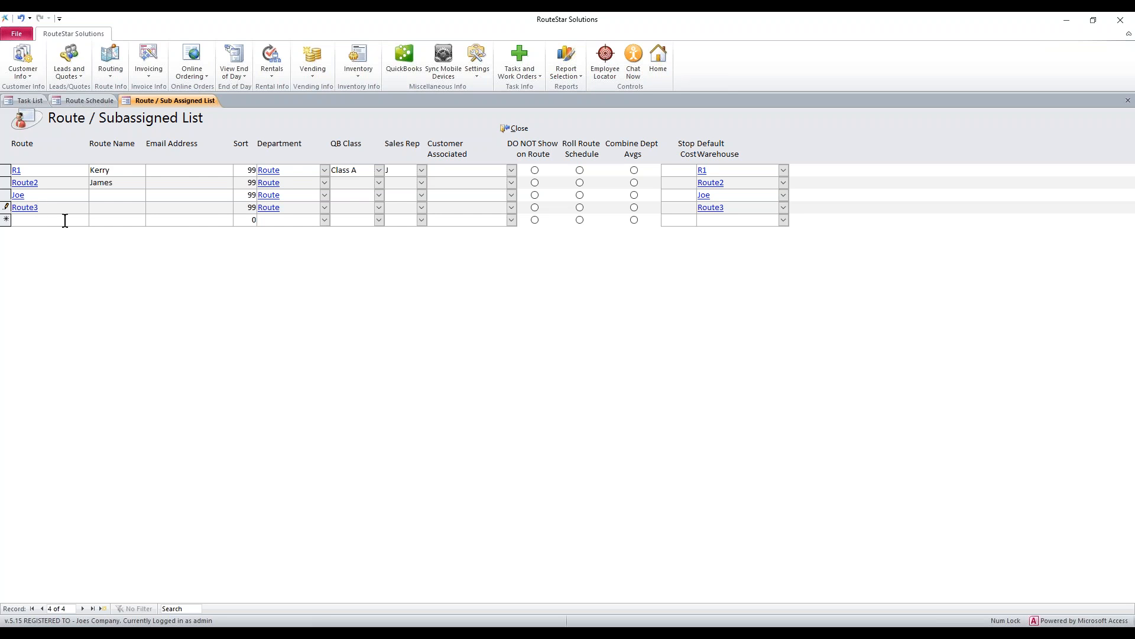
Step: Examine the Department, QB Class and Sales Rep settings of the listed routes
{"action": "double_click", "coordinate": [291, 175]}
{"action": "left_click_drag", "start_coordinate": [288, 181], "coordinate": [255, 204]}
{"action": "left_click", "coordinate": [284, 169]}
{"action": "left_click", "coordinate": [283, 181]}
{"action": "left_click", "coordinate": [284, 195]}
{"action": "left_click", "coordinate": [159, 193]}
{"action": "left_click", "coordinate": [42, 172]}
{"action": "left_click", "coordinate": [367, 168]}
{"action": "left_click", "coordinate": [393, 169]}
Step: Close the Route / Subassigned List and show the route choices for the blank Route Schedule entry
{"action": "left_click", "coordinate": [521, 130]}
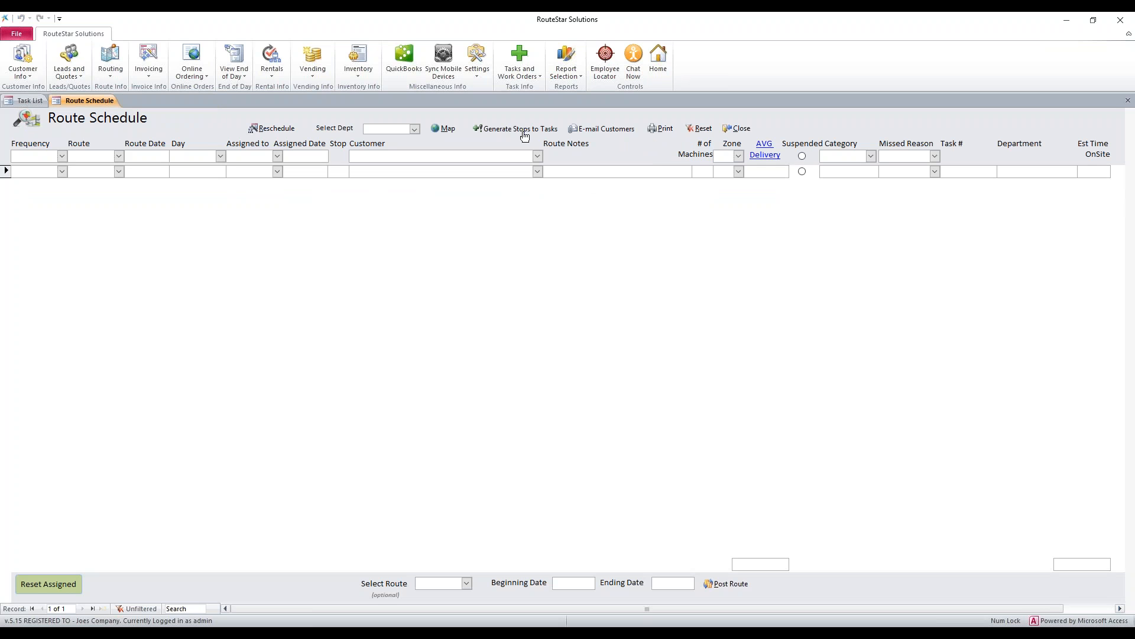
{"action": "left_click", "coordinate": [117, 172]}
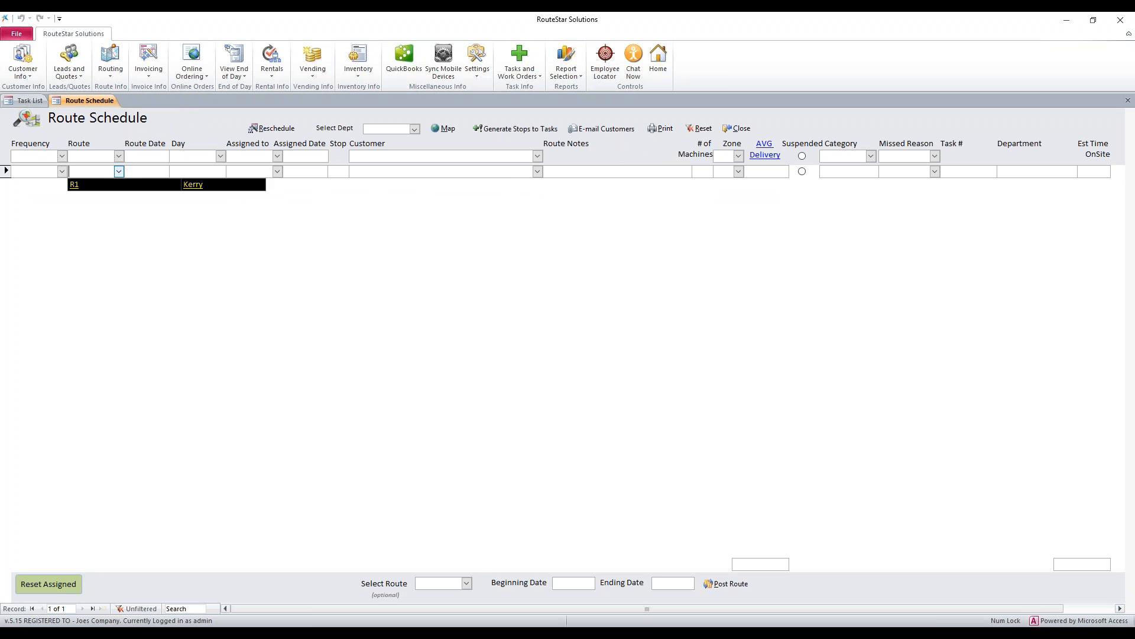
Step: Close and reopen the Route Schedule to refresh the route choices for the blank entry
{"action": "left_click", "coordinate": [147, 172]}
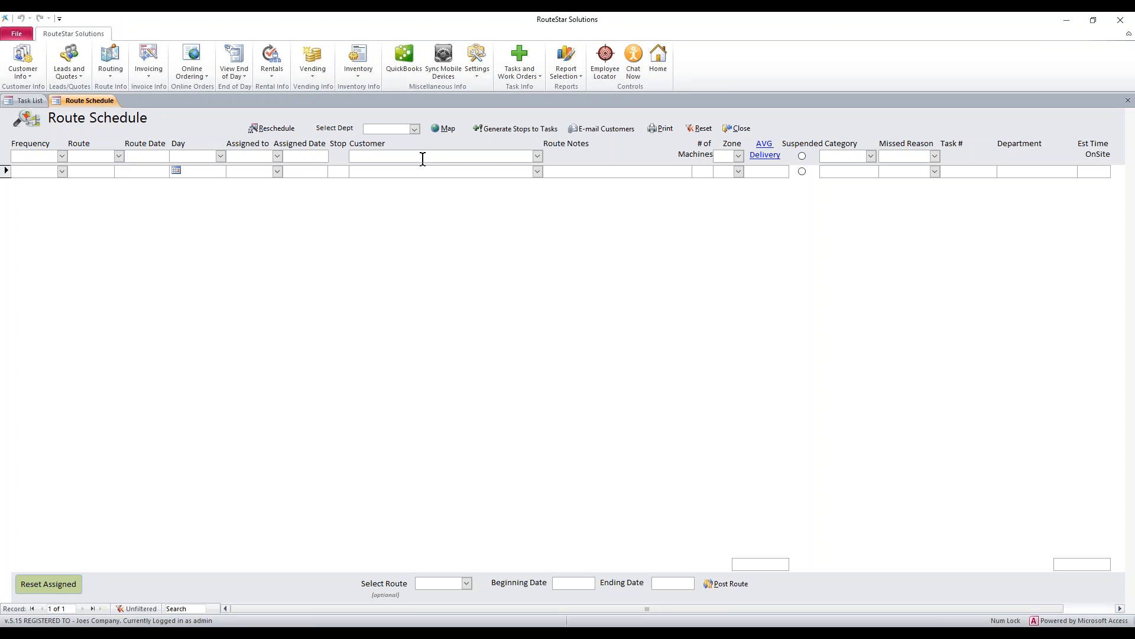
{"action": "left_click", "coordinate": [62, 171]}
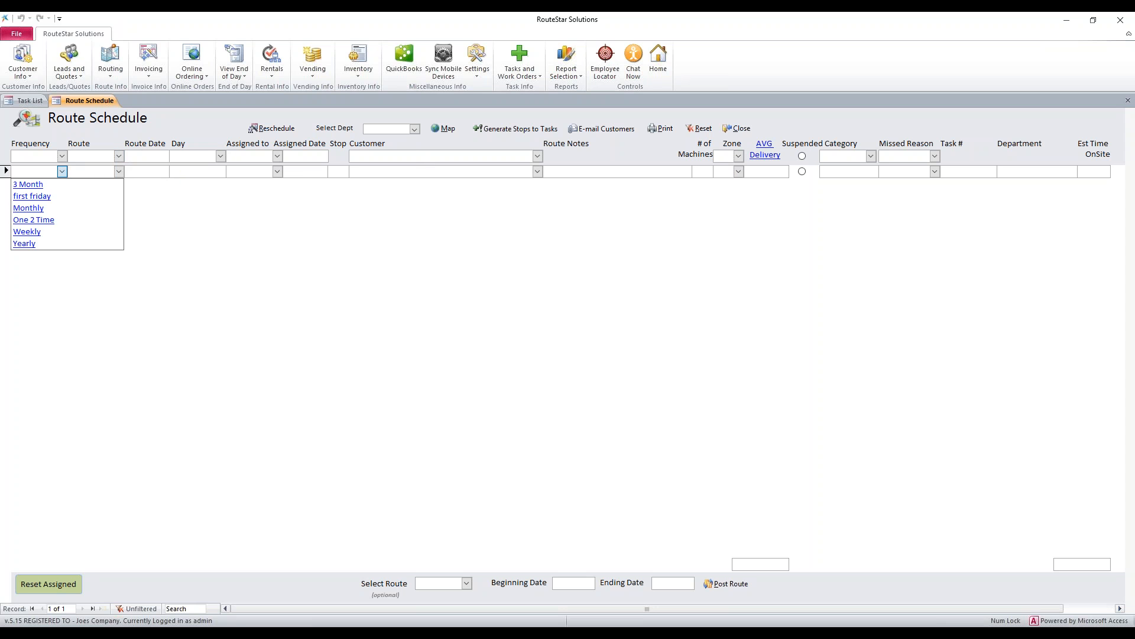
{"action": "left_click", "coordinate": [118, 171]}
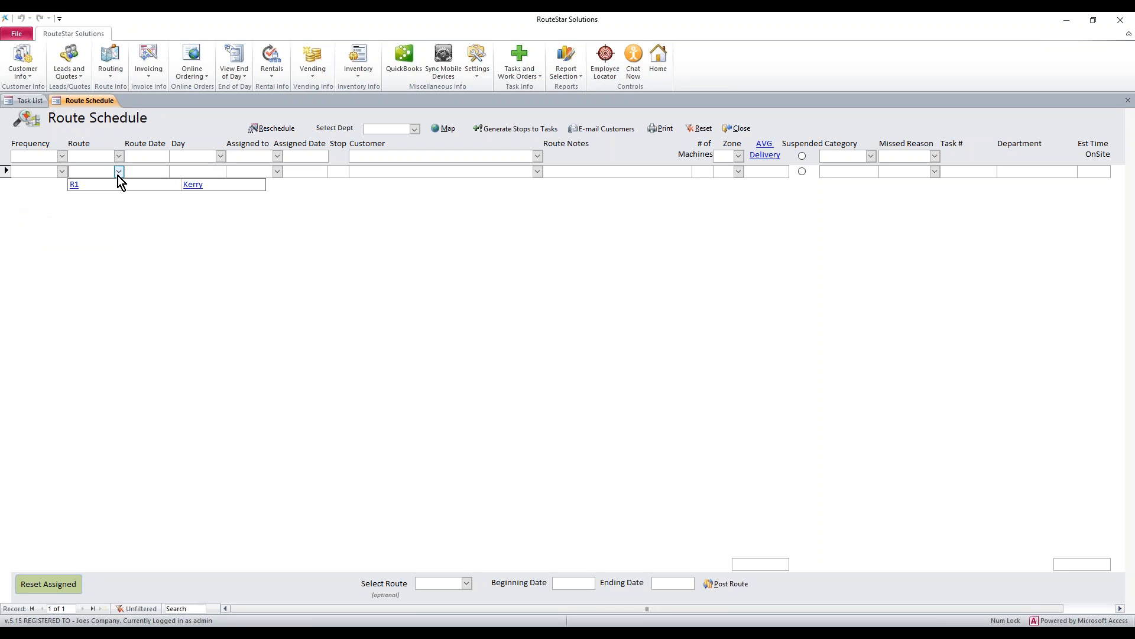
{"action": "left_click", "coordinate": [740, 129]}
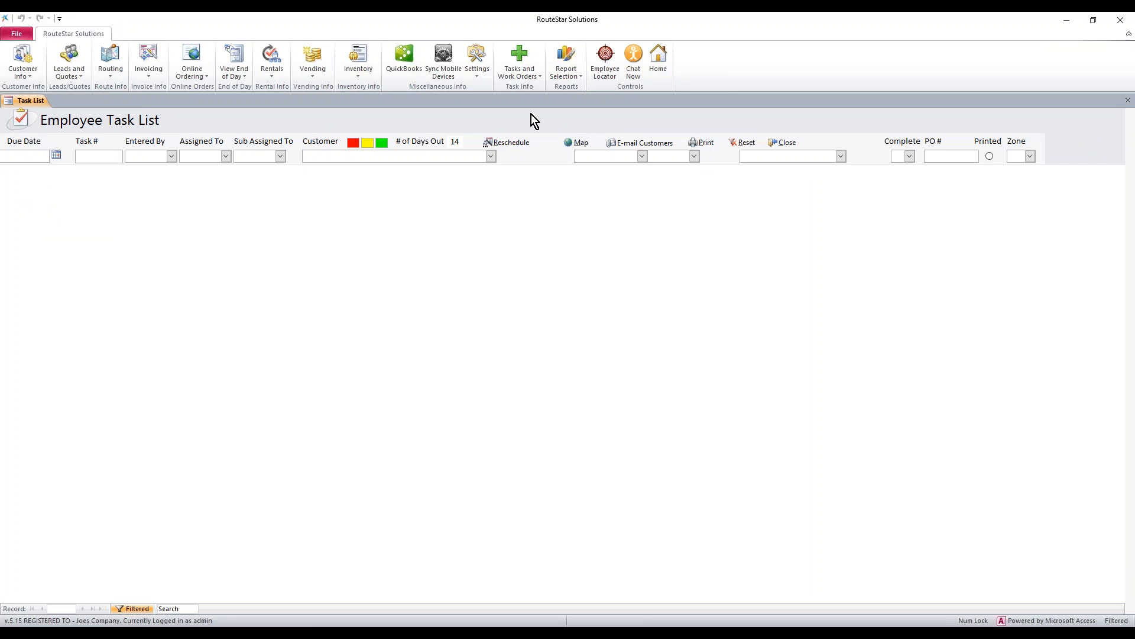
{"action": "left_click", "coordinate": [109, 59]}
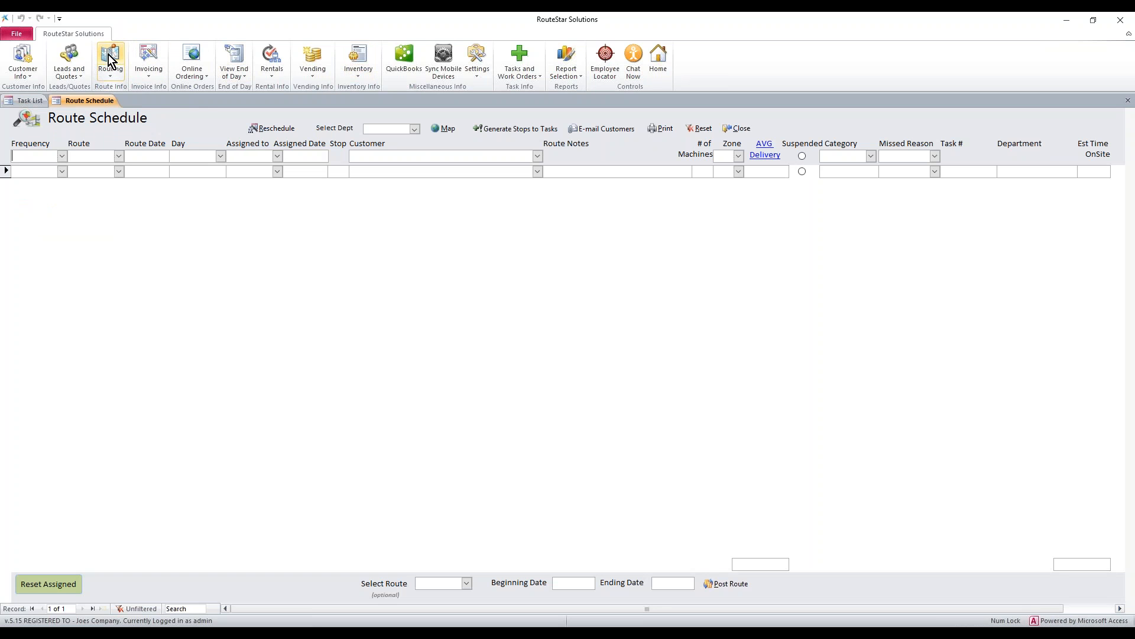
{"action": "left_click", "coordinate": [118, 171]}
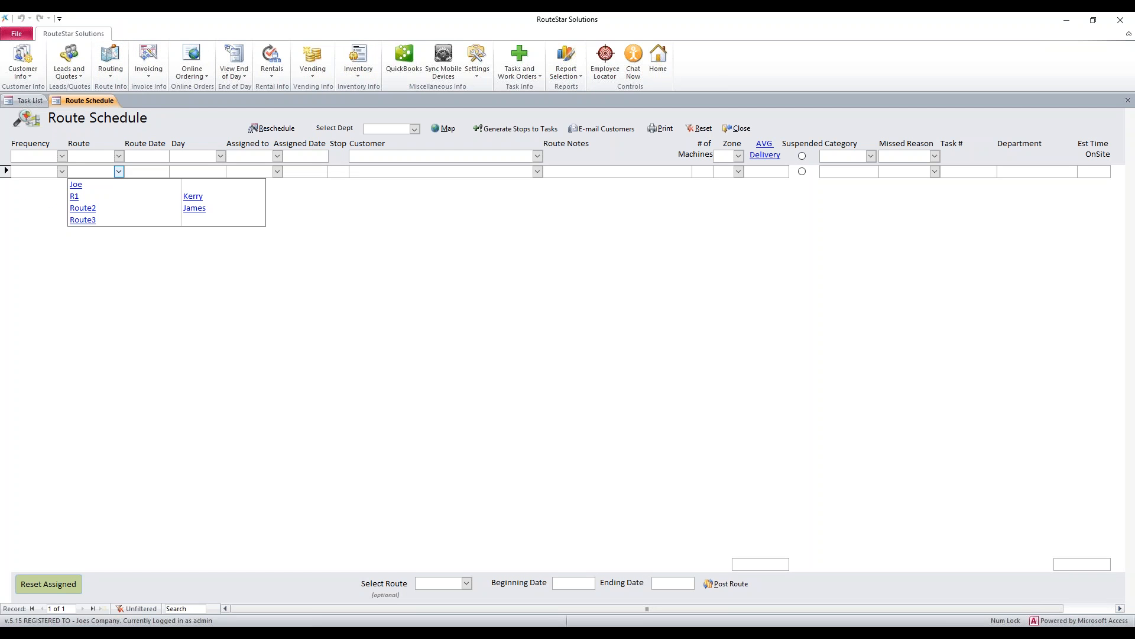
{"action": "left_click", "coordinate": [119, 172]}
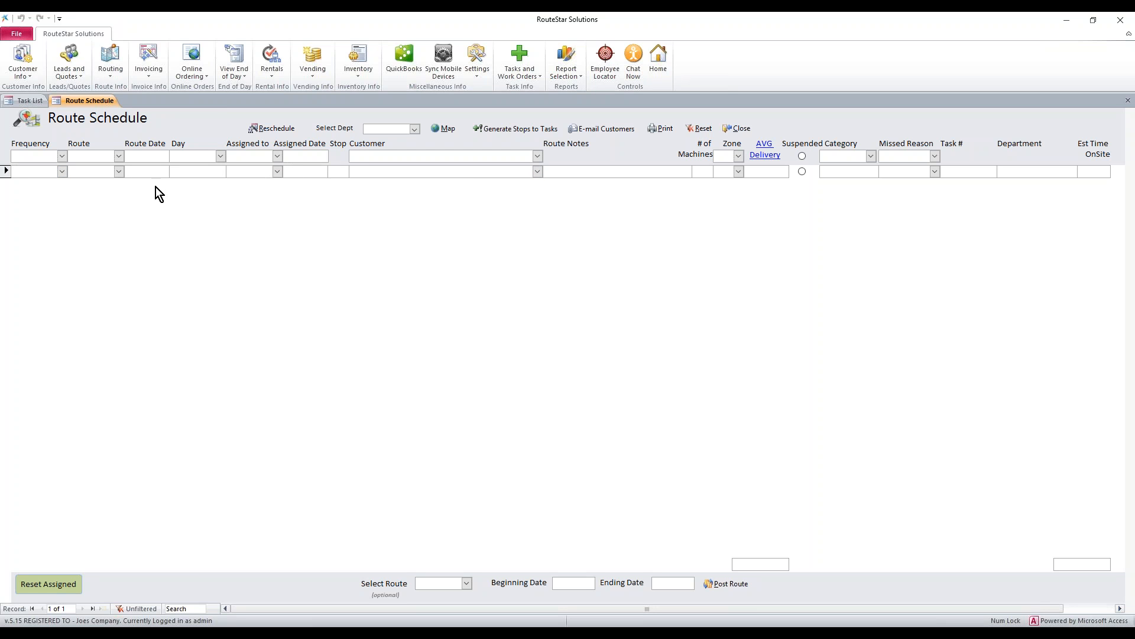
Step: Start the first Route Schedule entry with a Weekly frequency on route R1
{"action": "left_click", "coordinate": [61, 172]}
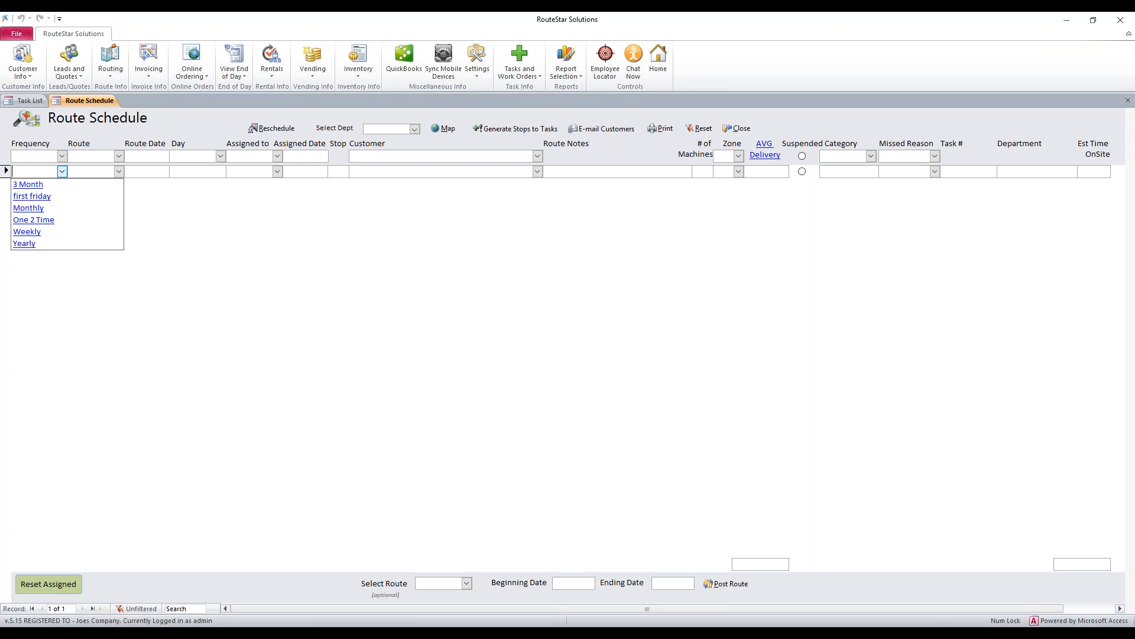
{"action": "left_click", "coordinate": [38, 232]}
{"action": "left_click", "coordinate": [47, 171]}
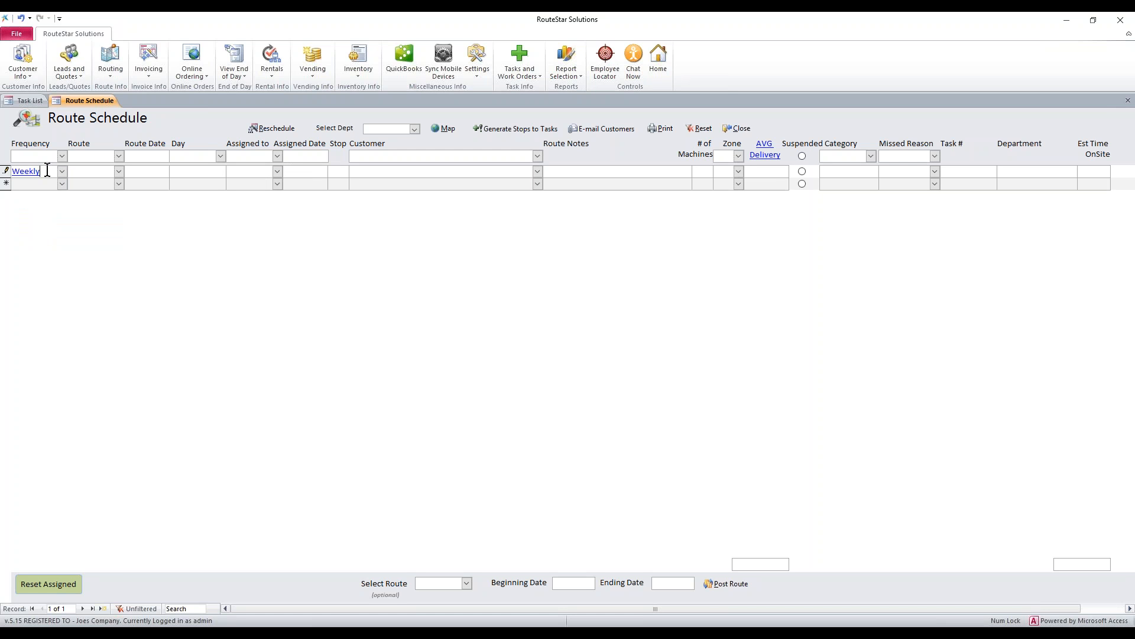
{"action": "left_click", "coordinate": [119, 172]}
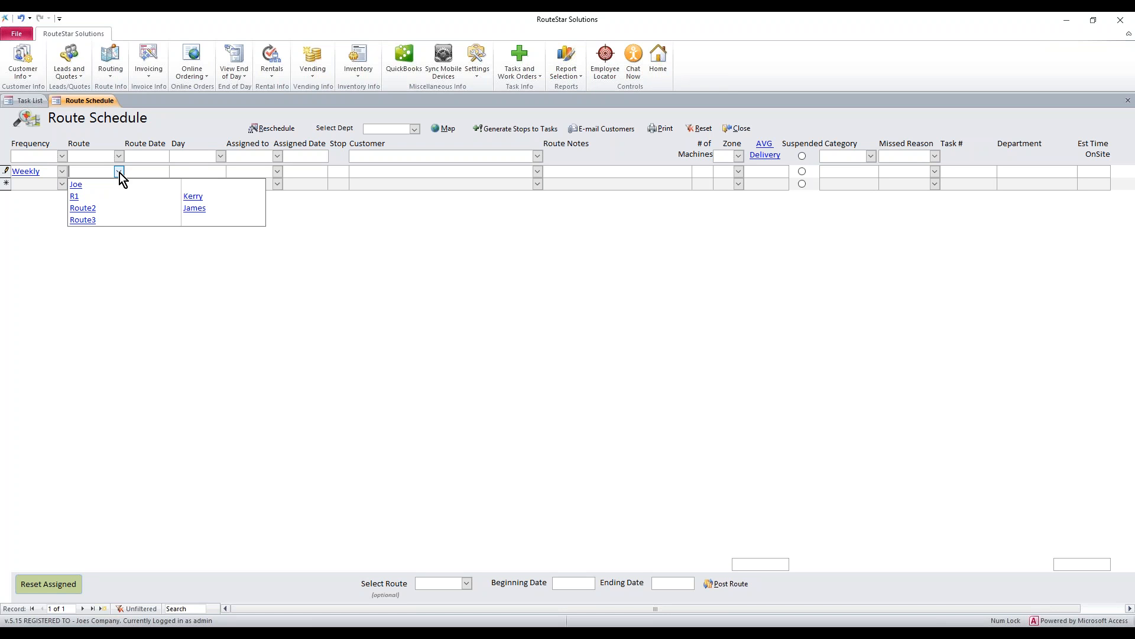
{"action": "left_click", "coordinate": [89, 197]}
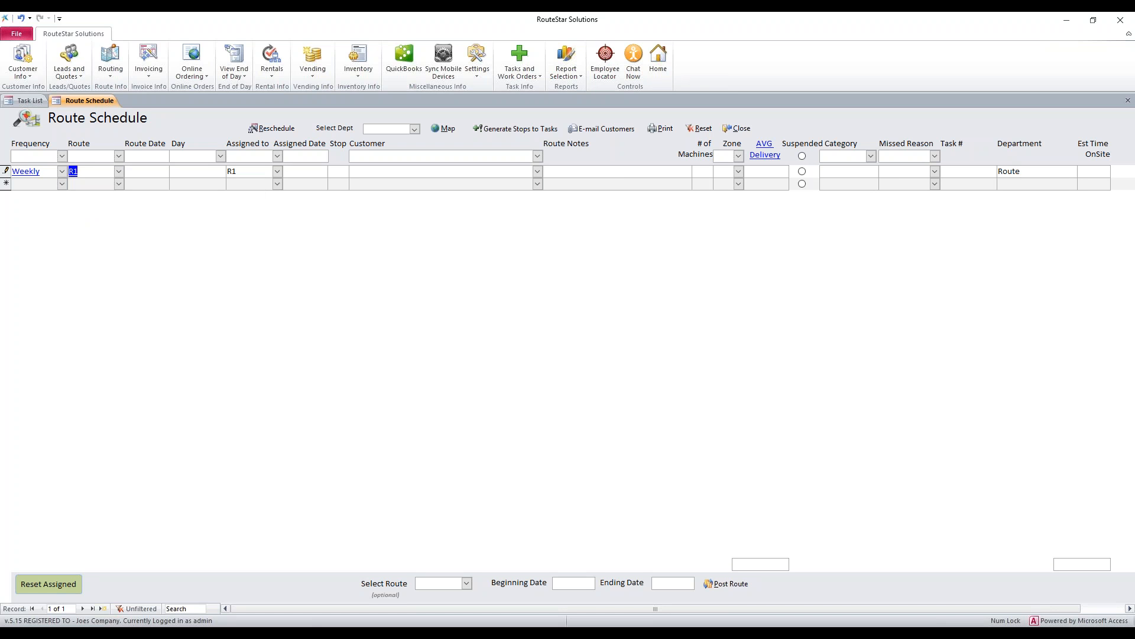
{"action": "left_click", "coordinate": [95, 171]}
Step: Set the route date of the first entry to 5/5/2017
{"action": "left_click", "coordinate": [136, 171]}
{"action": "left_click", "coordinate": [176, 170]}
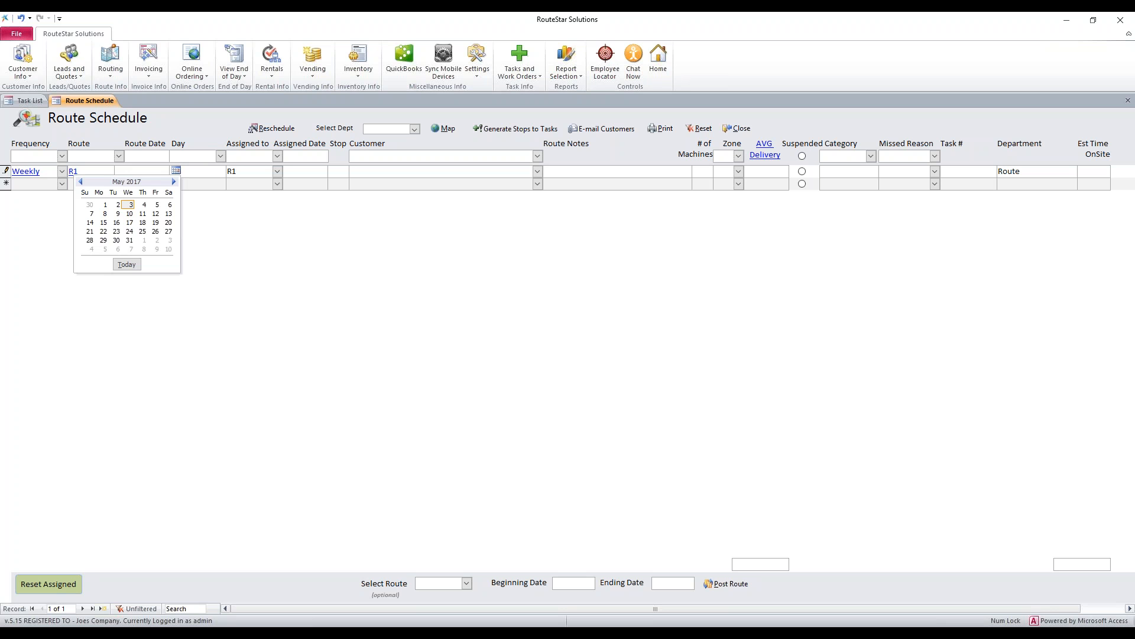
{"action": "left_click", "coordinate": [157, 204]}
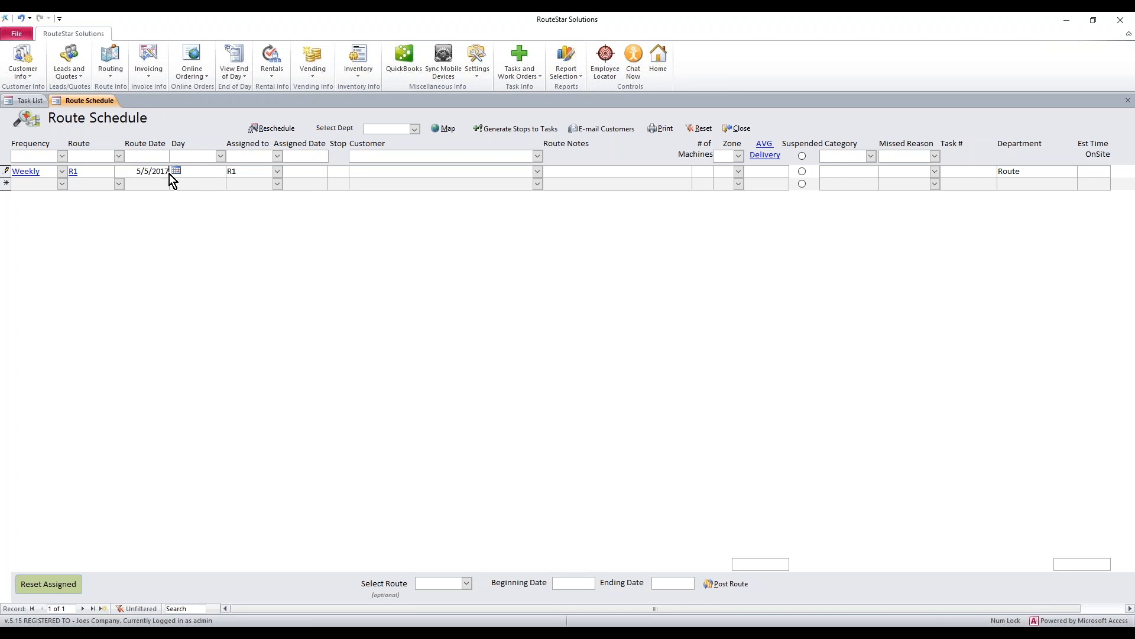
Step: Make the first entry stop 1 and assign it to the customer Brazil Food Market
{"action": "left_click", "coordinate": [352, 174]}
{"action": "type", "text": "1"}
{"action": "key", "text": "Tab"}
{"action": "left_click", "coordinate": [537, 172]}
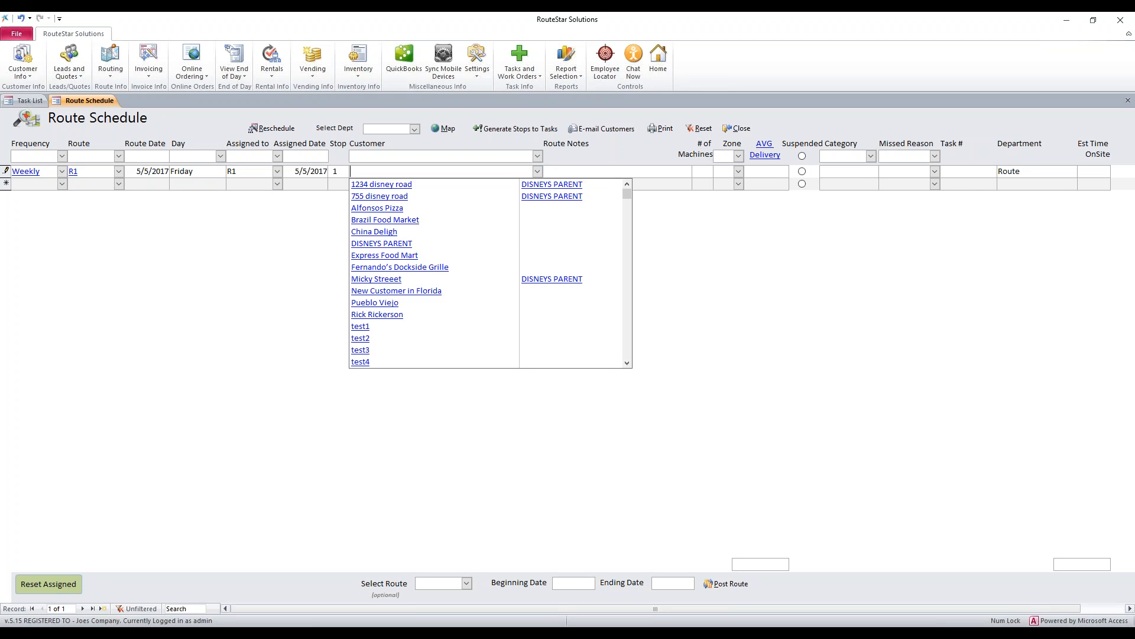
{"action": "left_click", "coordinate": [385, 220]}
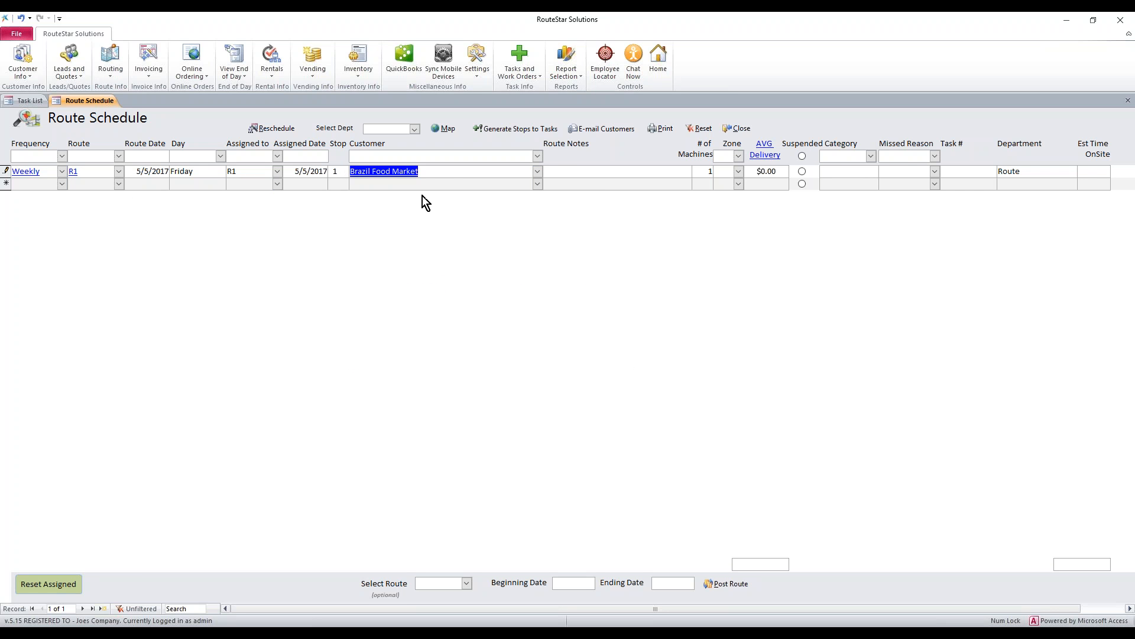
{"action": "left_click", "coordinate": [449, 170]}
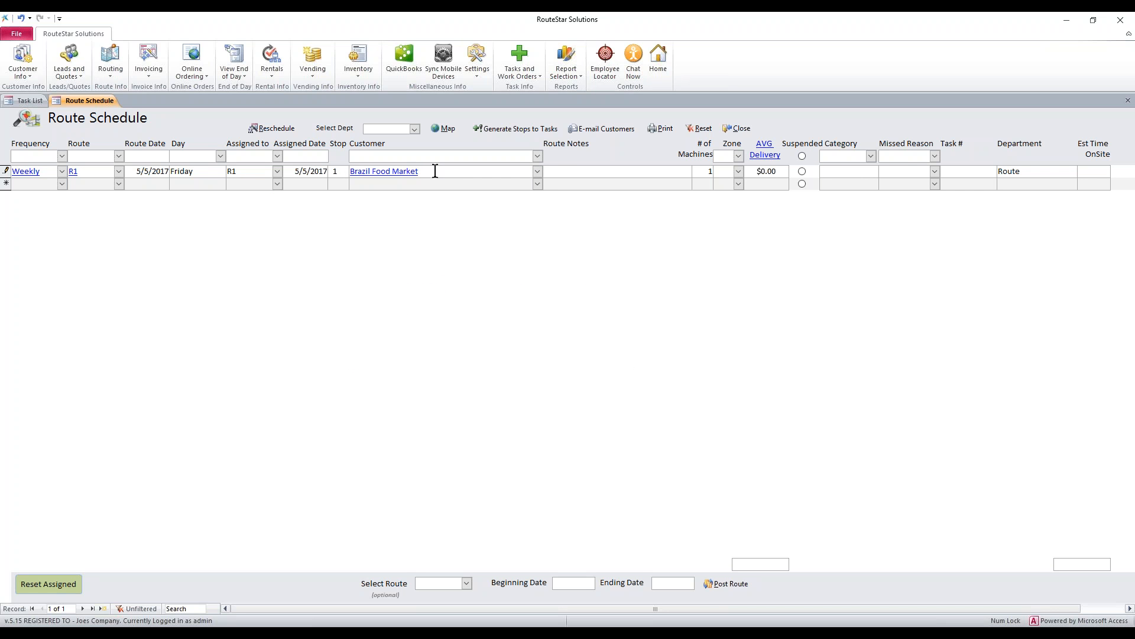
{"action": "left_click_drag", "start_coordinate": [41, 171], "coordinate": [10, 167]}
{"action": "left_click_drag", "start_coordinate": [89, 174], "coordinate": [53, 171]}
{"action": "left_click_drag", "start_coordinate": [130, 170], "coordinate": [168, 170]}
{"action": "left_click_drag", "start_coordinate": [430, 174], "coordinate": [350, 172]}
{"action": "double_click", "coordinate": [334, 172]}
Step: Start a second Weekly entry on route R1 with a route date of 5/8/2017
{"action": "left_click", "coordinate": [61, 184]}
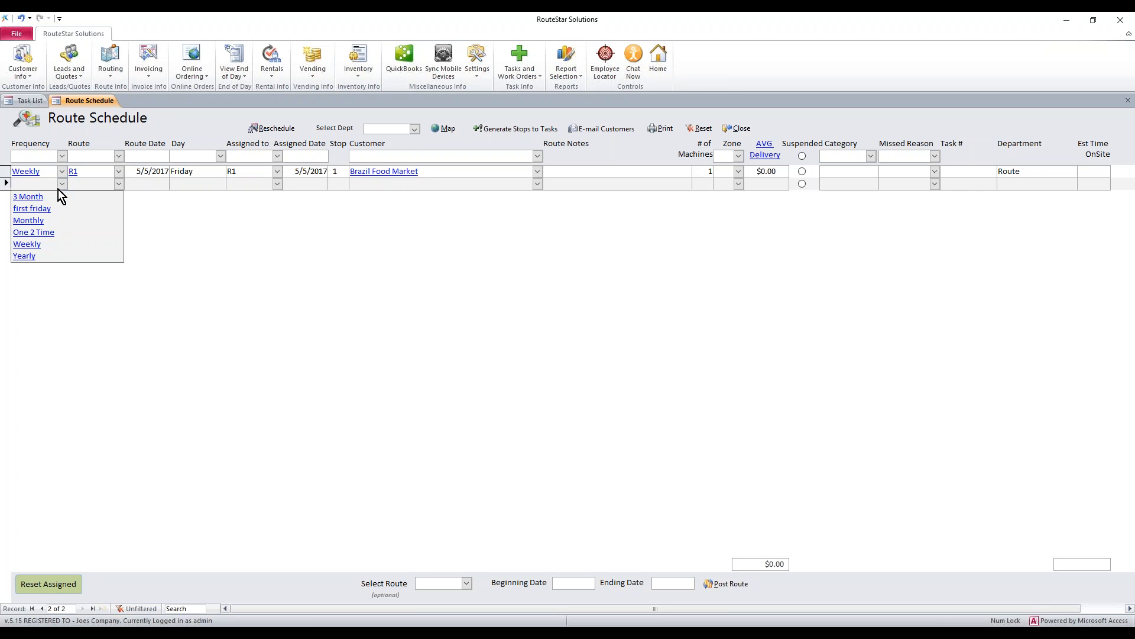
{"action": "left_click", "coordinate": [51, 243]}
{"action": "left_click", "coordinate": [119, 184]}
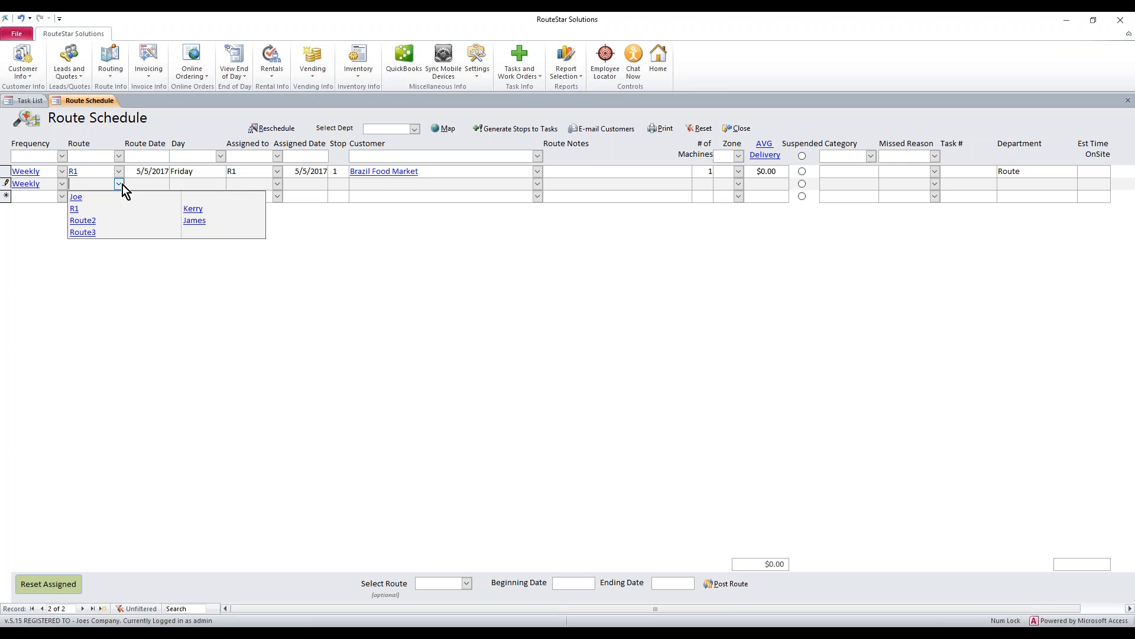
{"action": "left_click", "coordinate": [85, 209]}
{"action": "left_click", "coordinate": [159, 184]}
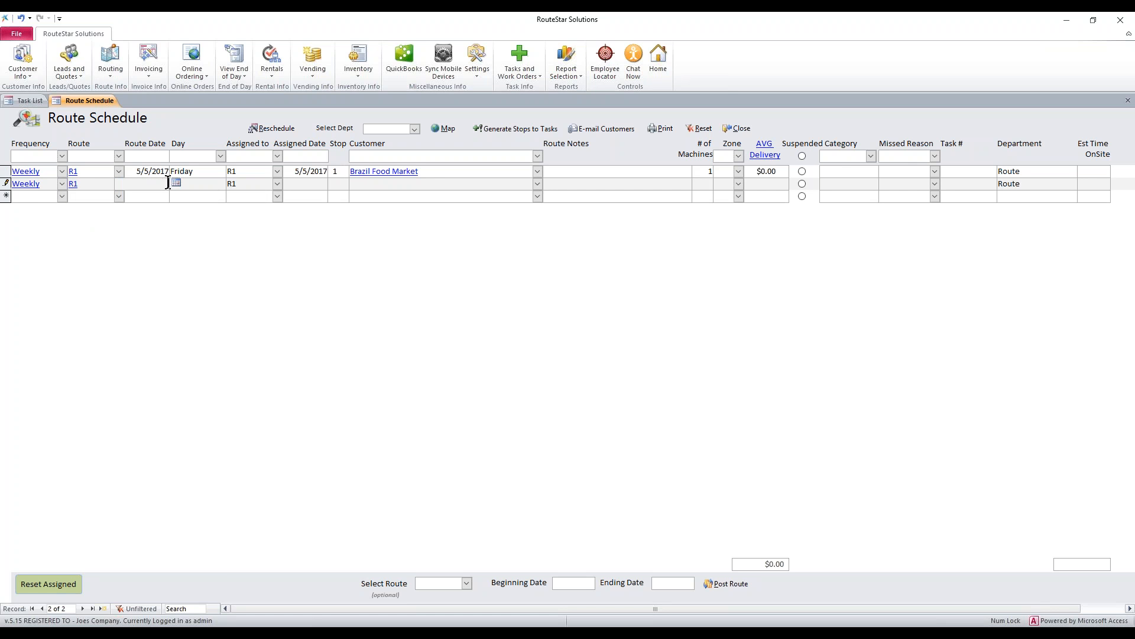
{"action": "left_click", "coordinate": [177, 183]}
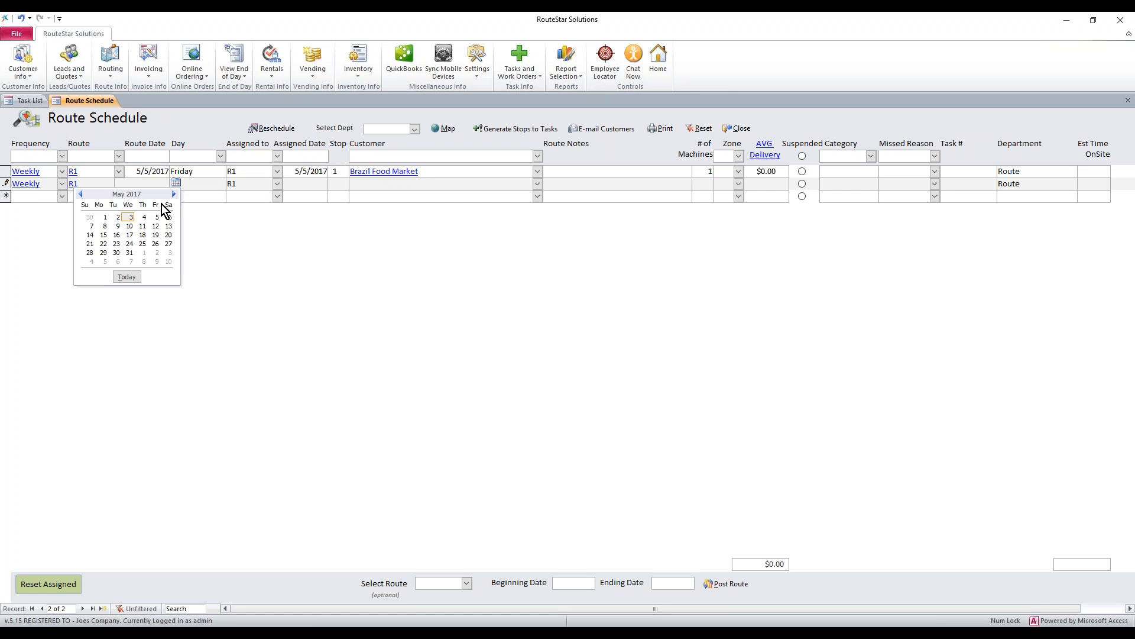
{"action": "left_click", "coordinate": [105, 226]}
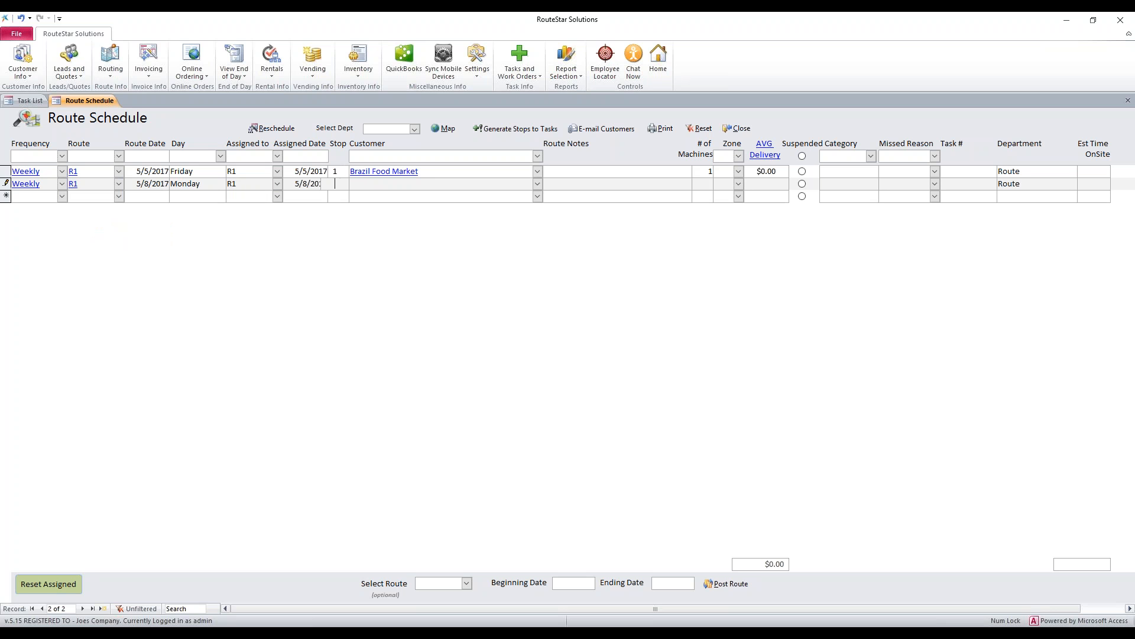
Step: Make the 5/8/2017 entry stop 1 and assign it to the customer China Deligh
{"action": "left_click", "coordinate": [347, 186]}
{"action": "type", "text": "1"}
{"action": "left_click", "coordinate": [537, 184]}
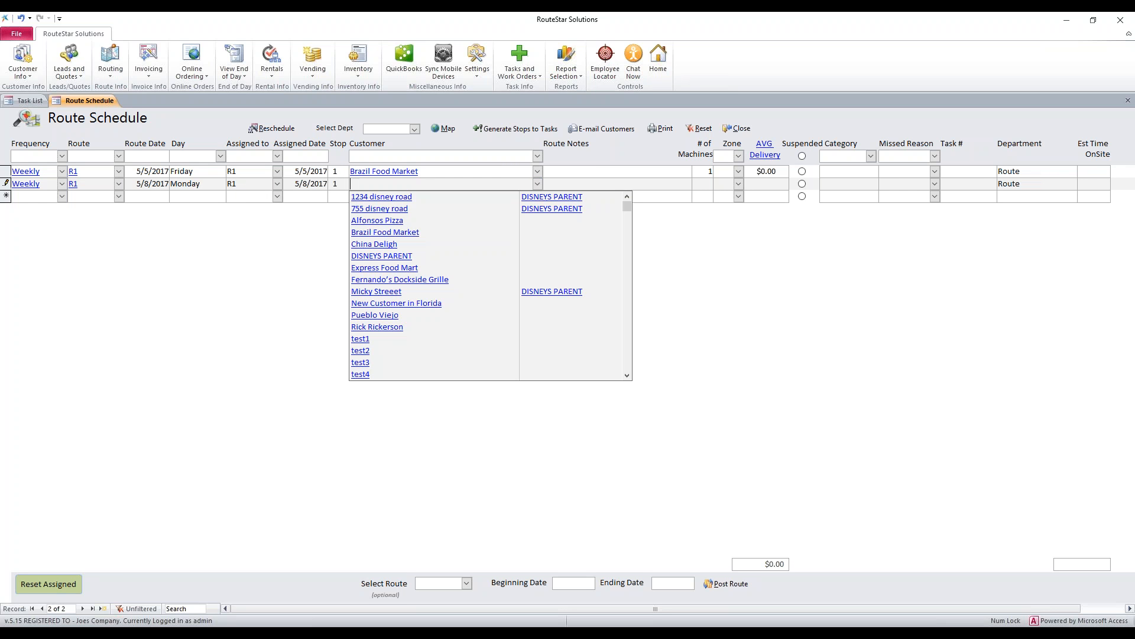
{"action": "left_click", "coordinate": [400, 243]}
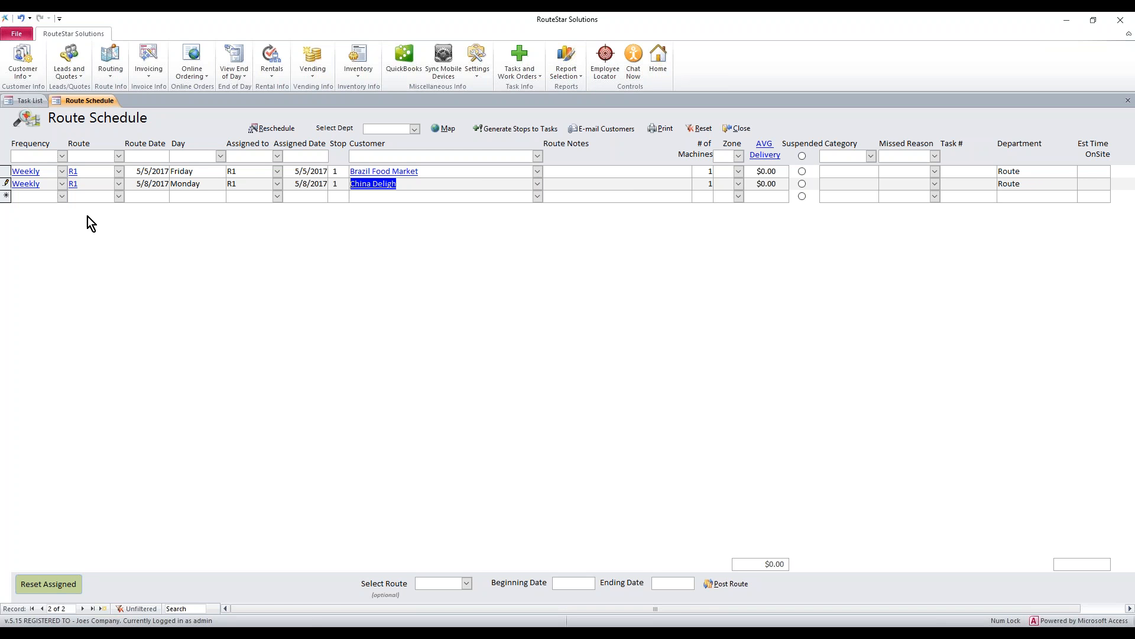
Step: Start a third Weekly entry on route R1 dated 5/5/2017 as stop 2
{"action": "left_click", "coordinate": [62, 196]}
{"action": "left_click", "coordinate": [38, 257]}
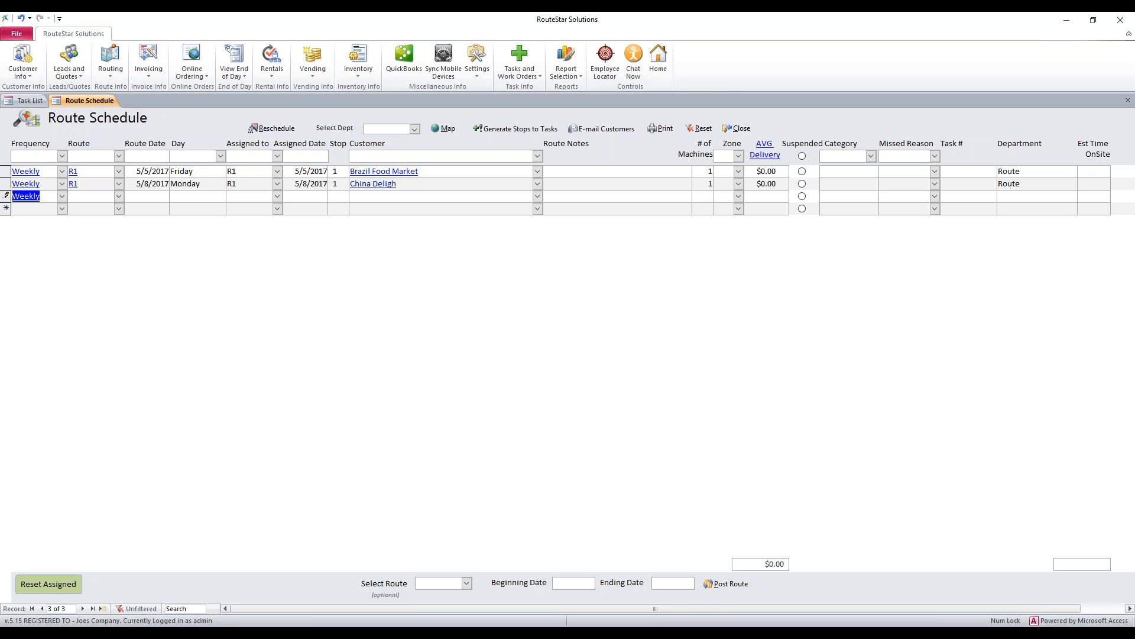
{"action": "left_click", "coordinate": [119, 196]}
{"action": "left_click", "coordinate": [94, 222]}
{"action": "left_click", "coordinate": [149, 198]}
{"action": "left_click", "coordinate": [176, 195]}
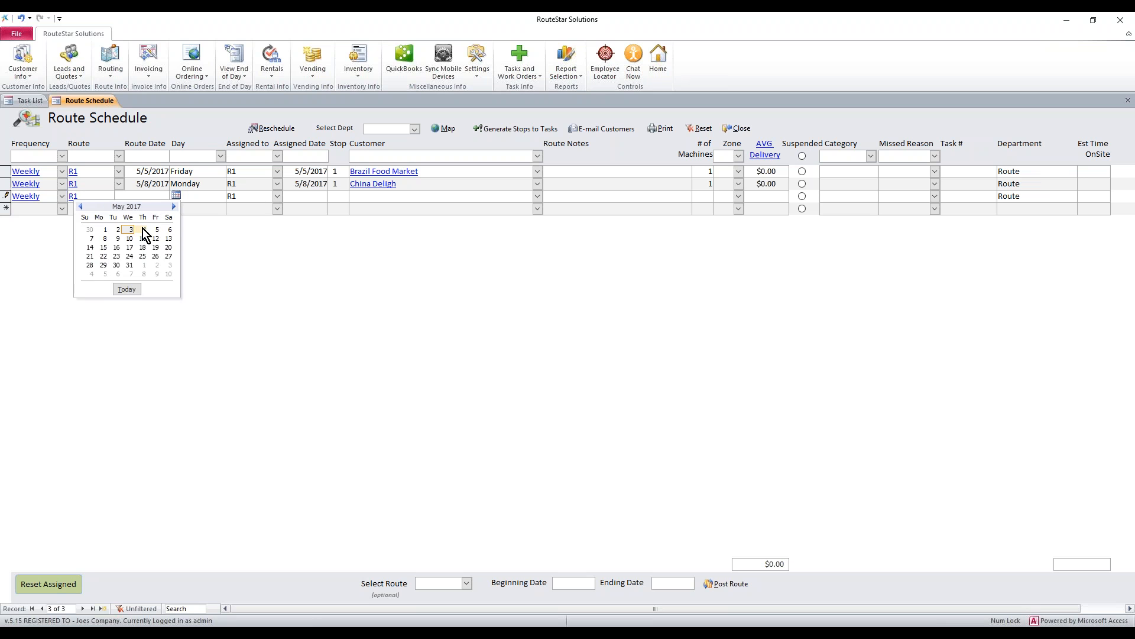
{"action": "left_click", "coordinate": [156, 229]}
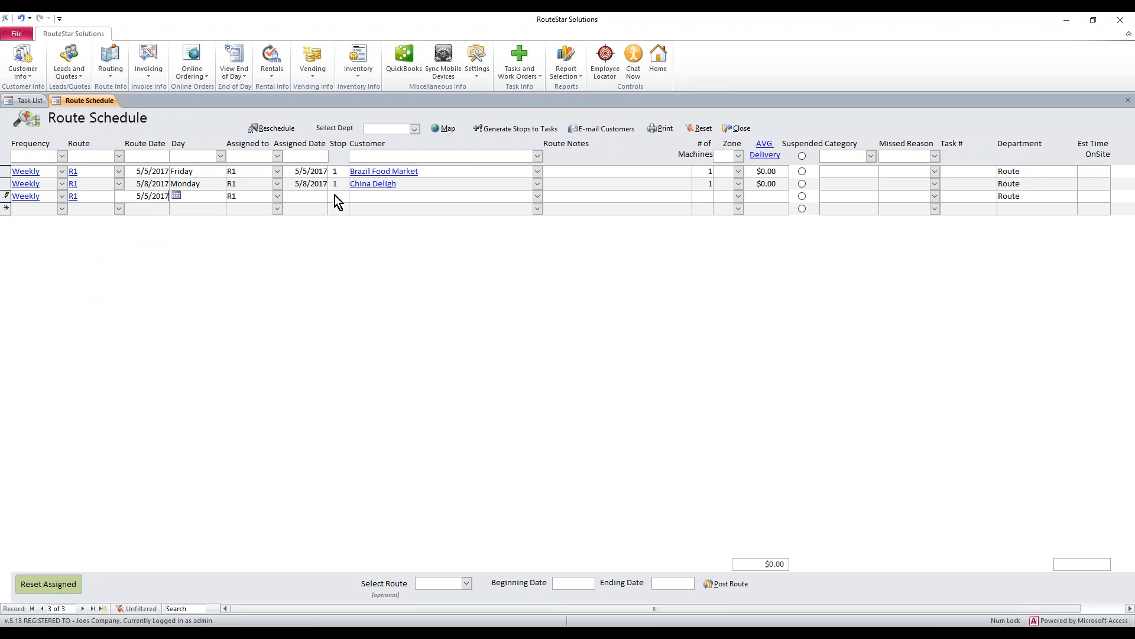
{"action": "type", "text": "2"}
{"action": "left_click", "coordinate": [344, 179]}
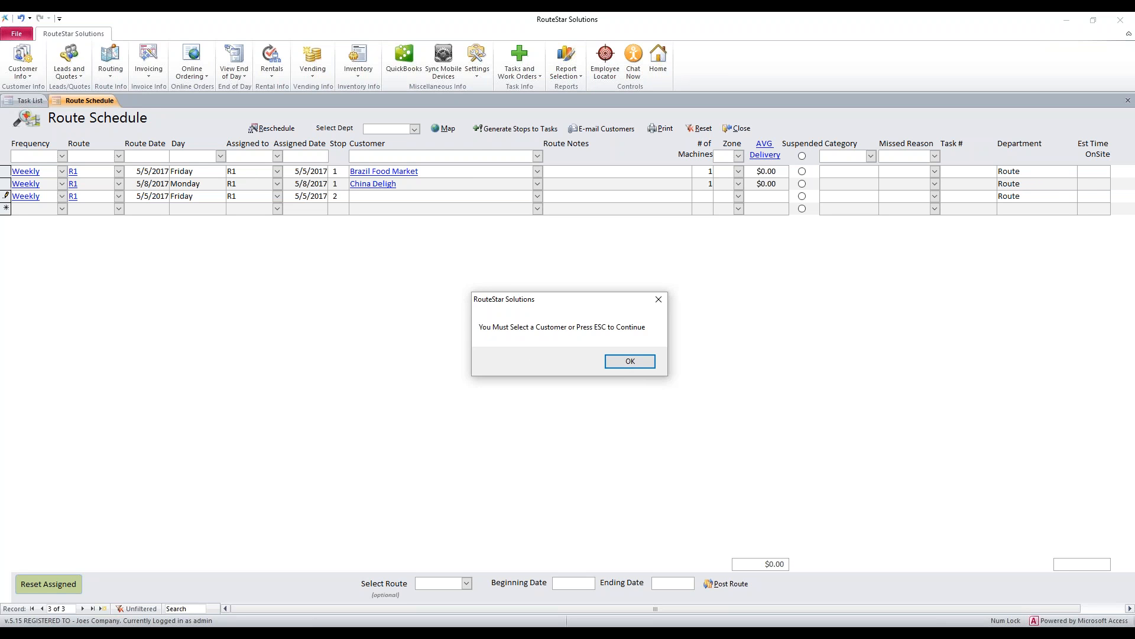
{"action": "left_click", "coordinate": [631, 361]}
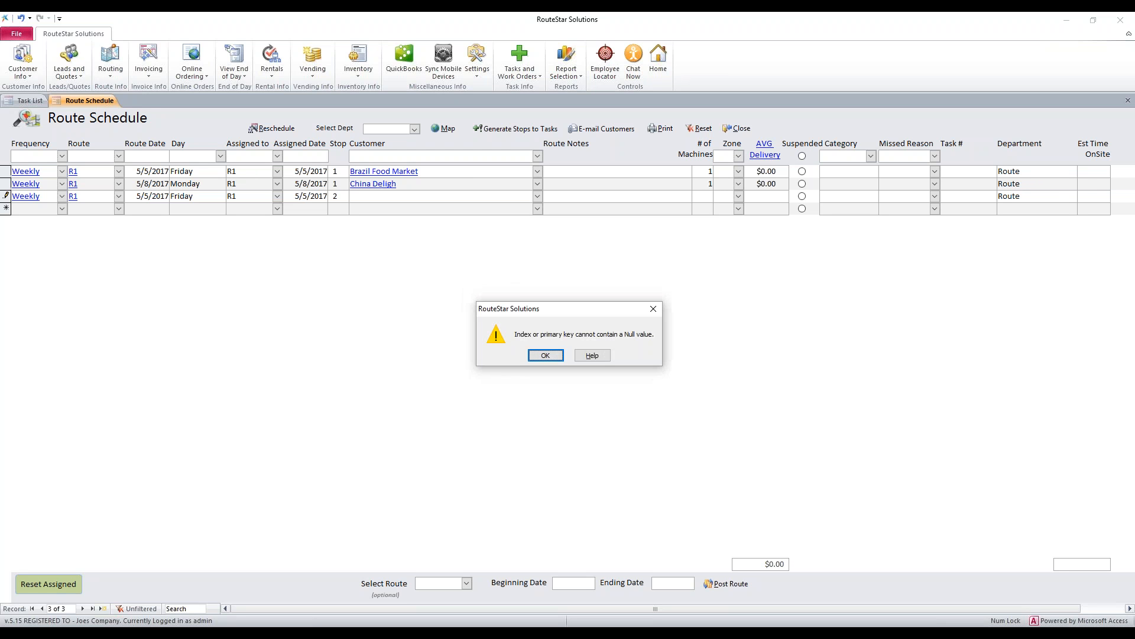
{"action": "left_click", "coordinate": [544, 349]}
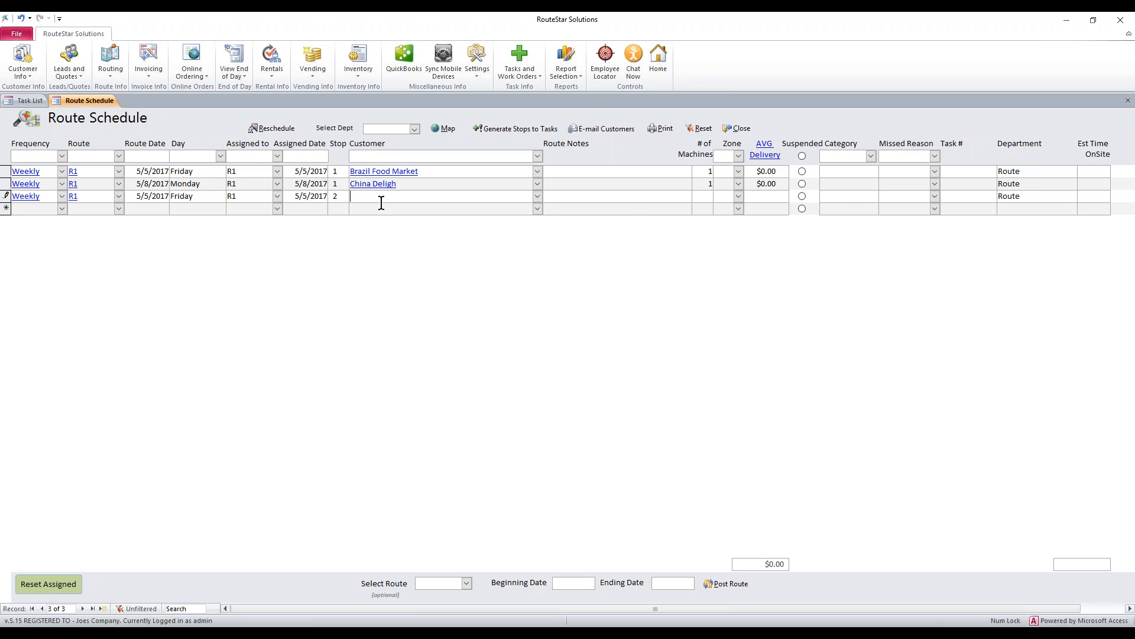
Step: Assign the stop 2 entry to the customer Express Food Mart and save the row
{"action": "left_click", "coordinate": [538, 196]}
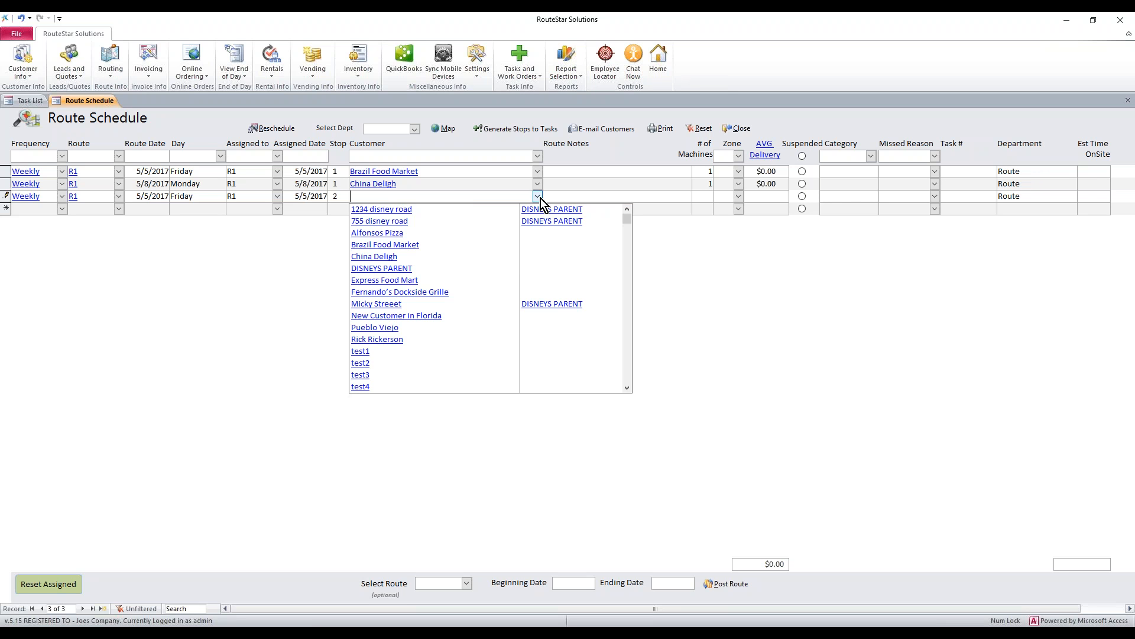
{"action": "left_click", "coordinate": [409, 279]}
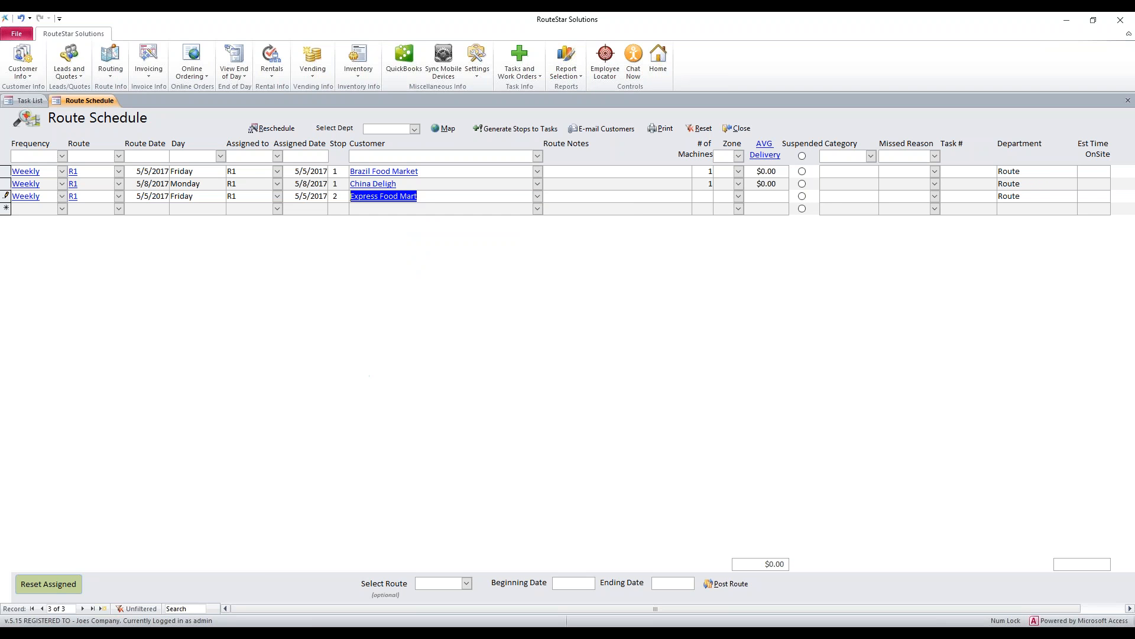
{"action": "left_click", "coordinate": [563, 186]}
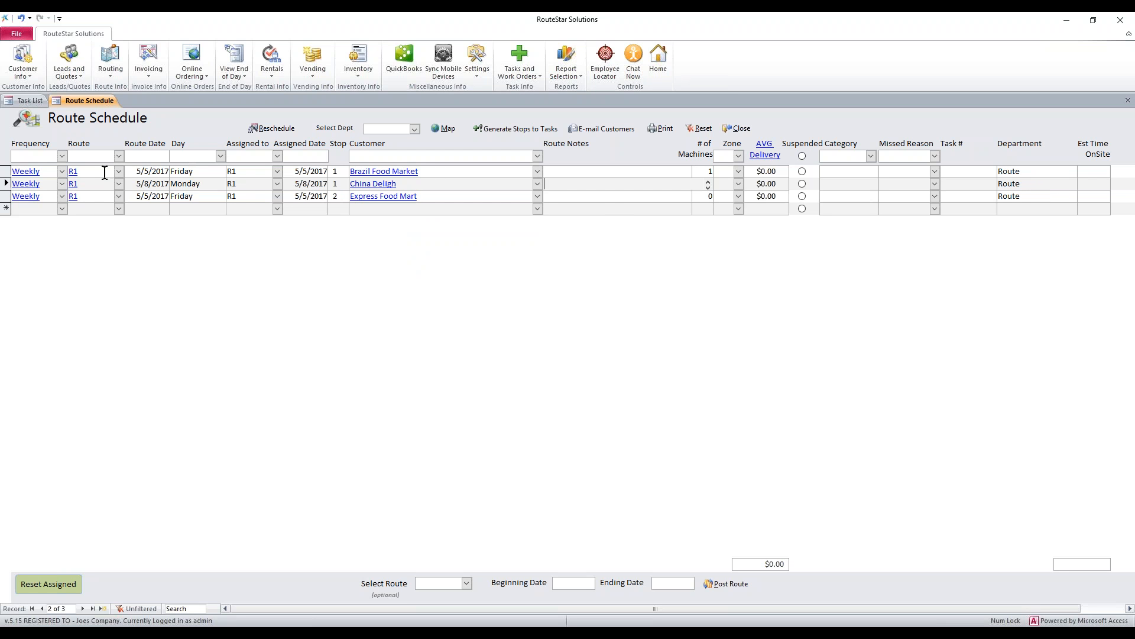
Step: Add the route note "Watch out for dog in the back yard" to the Brazil Food Market stop, without updating the customer's other stops
{"action": "left_click_drag", "start_coordinate": [137, 171], "coordinate": [161, 184]}
{"action": "left_click", "coordinate": [135, 195]}
{"action": "left_click", "coordinate": [586, 171]}
{"action": "type", "text": "Watch out for dog in the back yard"}
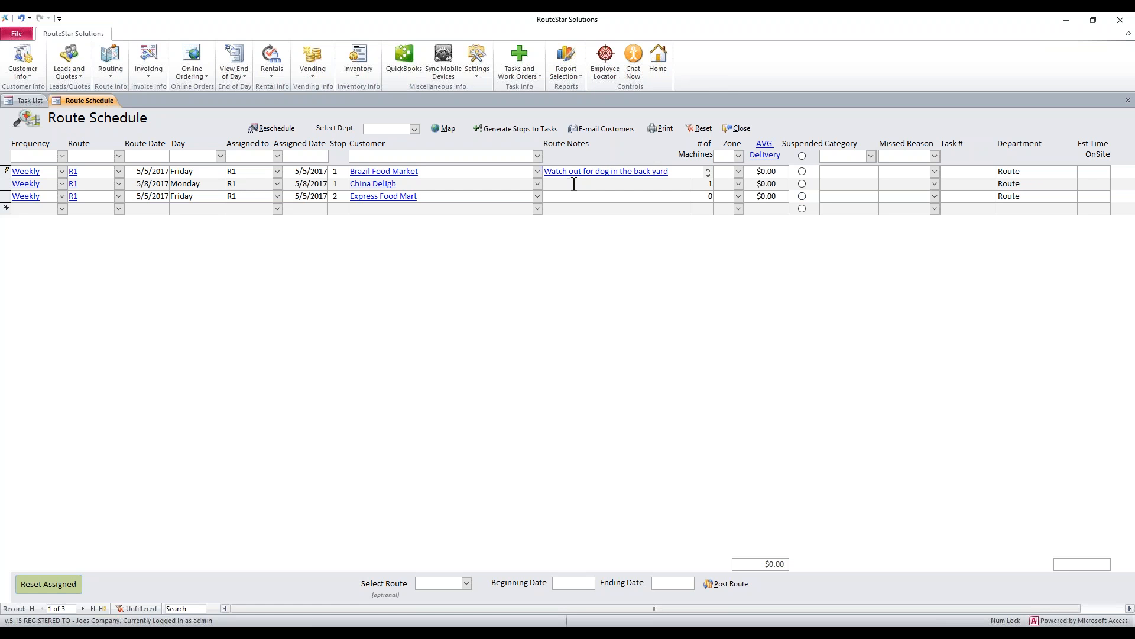
{"action": "left_click", "coordinate": [575, 183]}
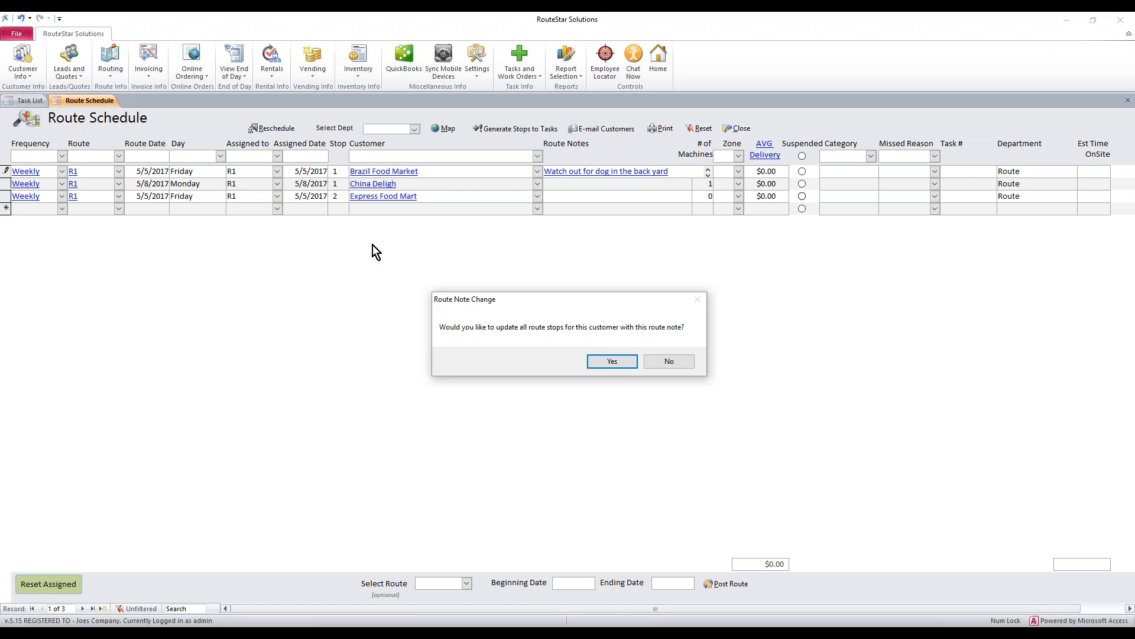
{"action": "left_click", "coordinate": [669, 361]}
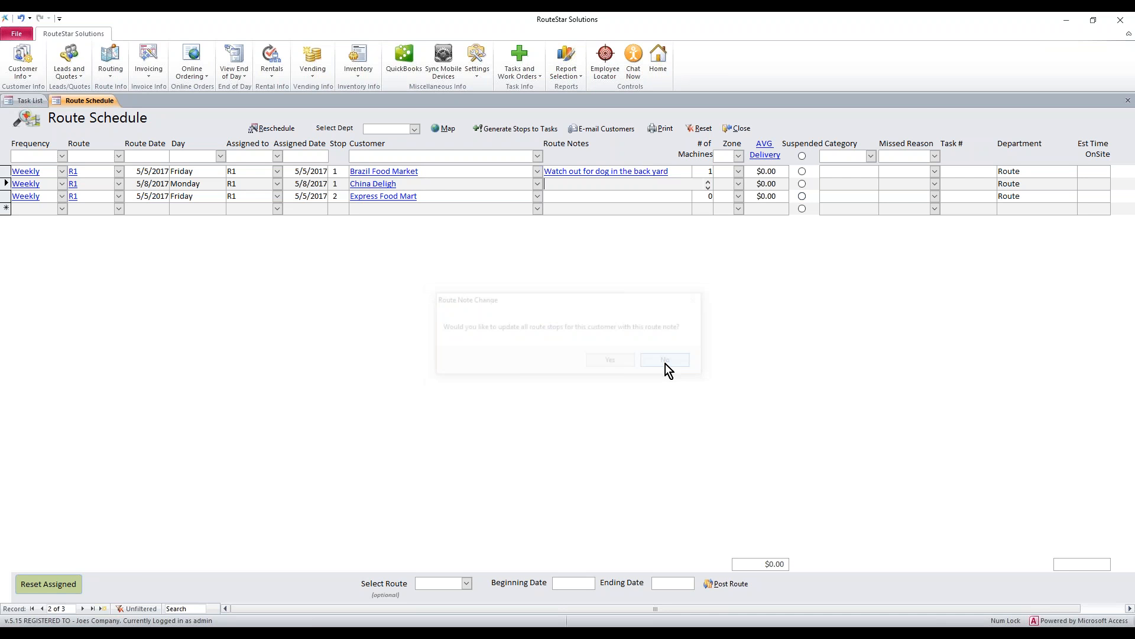
Step: Add the route note "Test2" to the China Deligh stop, without updating the customer's other stops
{"action": "type", "text": "Test2"}
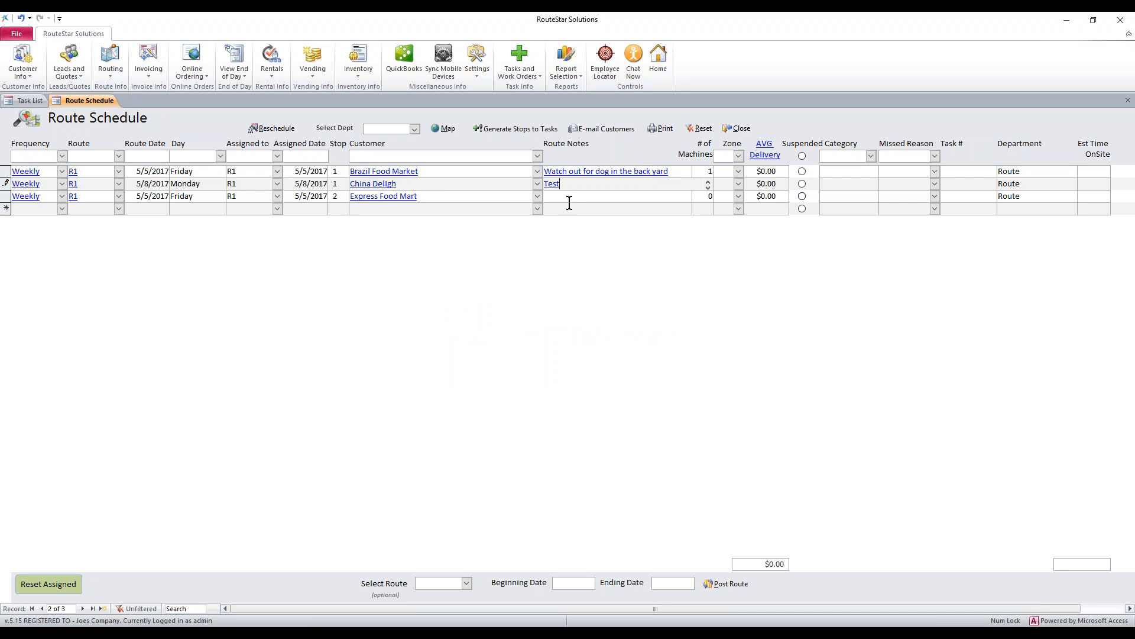
{"action": "key", "text": "Tab"}
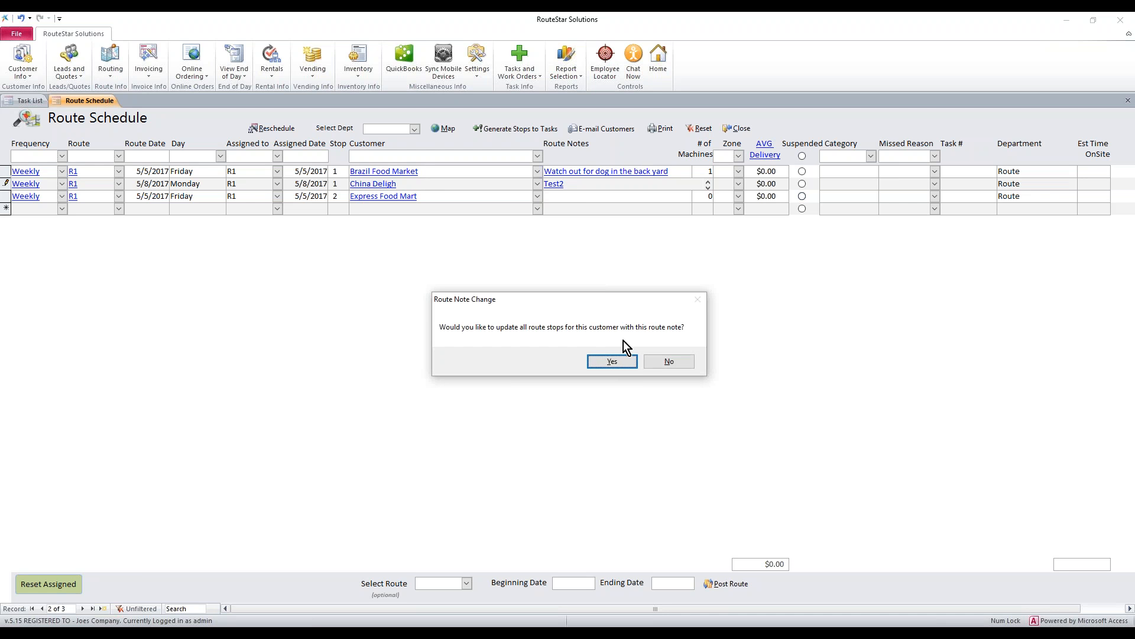
{"action": "left_click", "coordinate": [670, 361]}
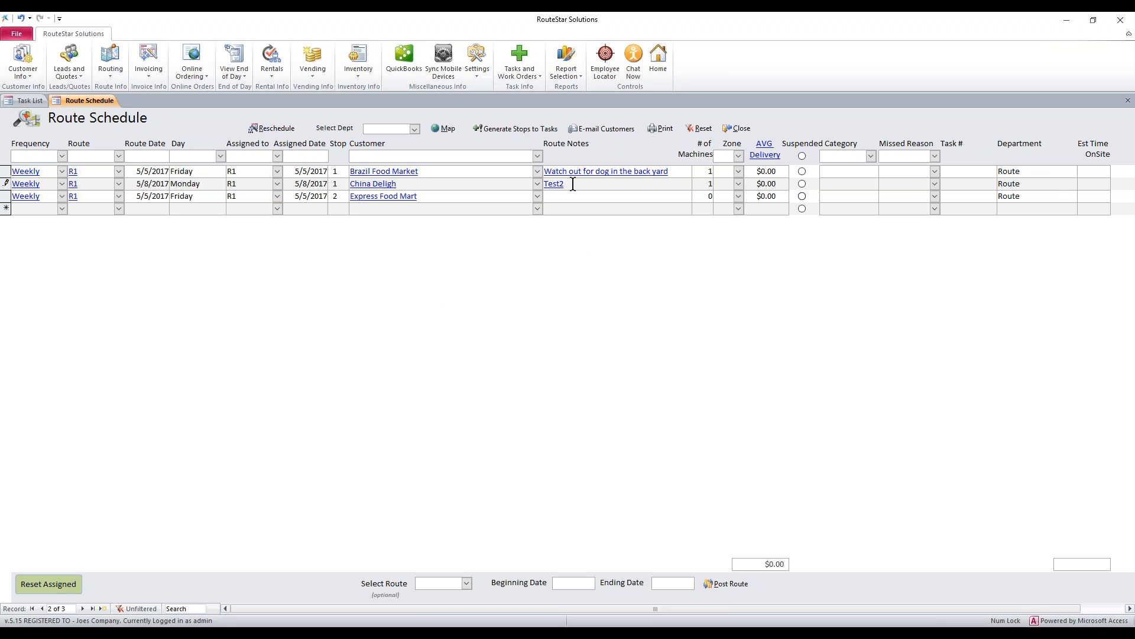
{"action": "left_click_drag", "start_coordinate": [573, 184], "coordinate": [520, 188]}
{"action": "left_click_drag", "start_coordinate": [669, 172], "coordinate": [549, 172]}
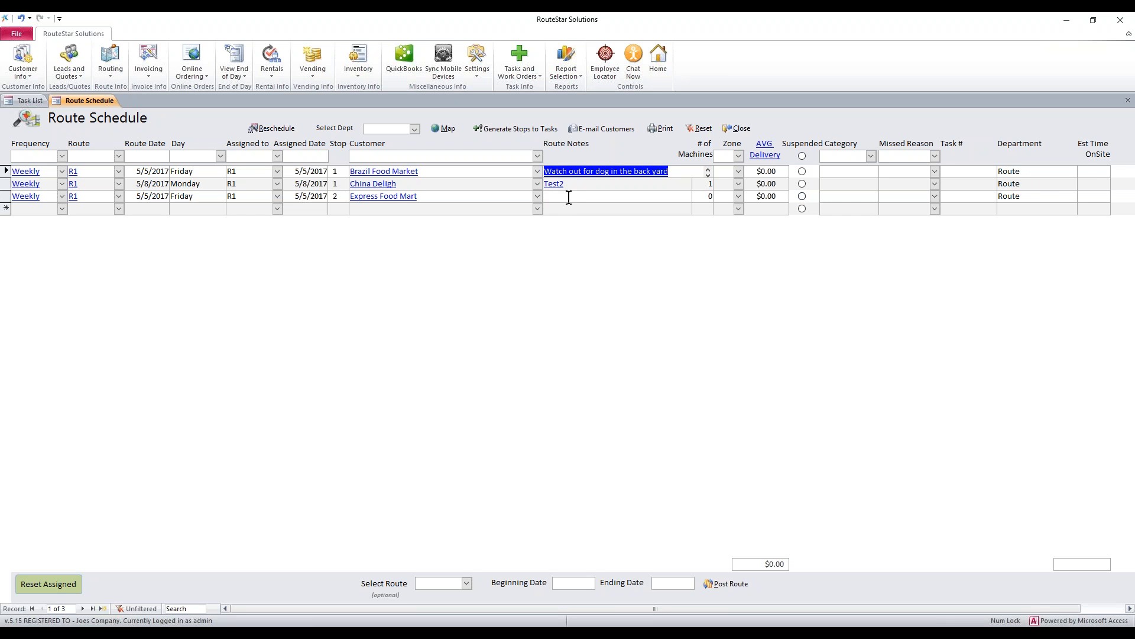
Step: Clear the route note from the China Deligh stop, without updating the customer's other stops
{"action": "left_click", "coordinate": [574, 185]}
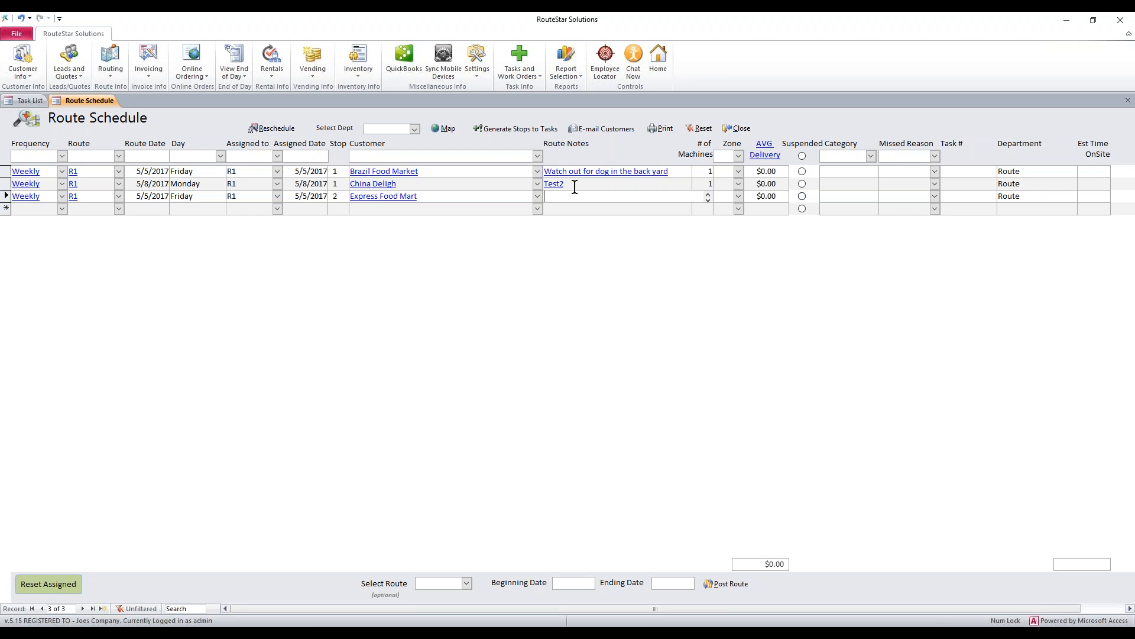
{"action": "key", "text": "BackSpace"}
{"action": "key", "text": "BackSpace"}
{"action": "key", "text": "BackSpace"}
{"action": "key", "text": "BackSpace"}
{"action": "key", "text": "BackSpace"}
{"action": "left_click", "coordinate": [566, 197]}
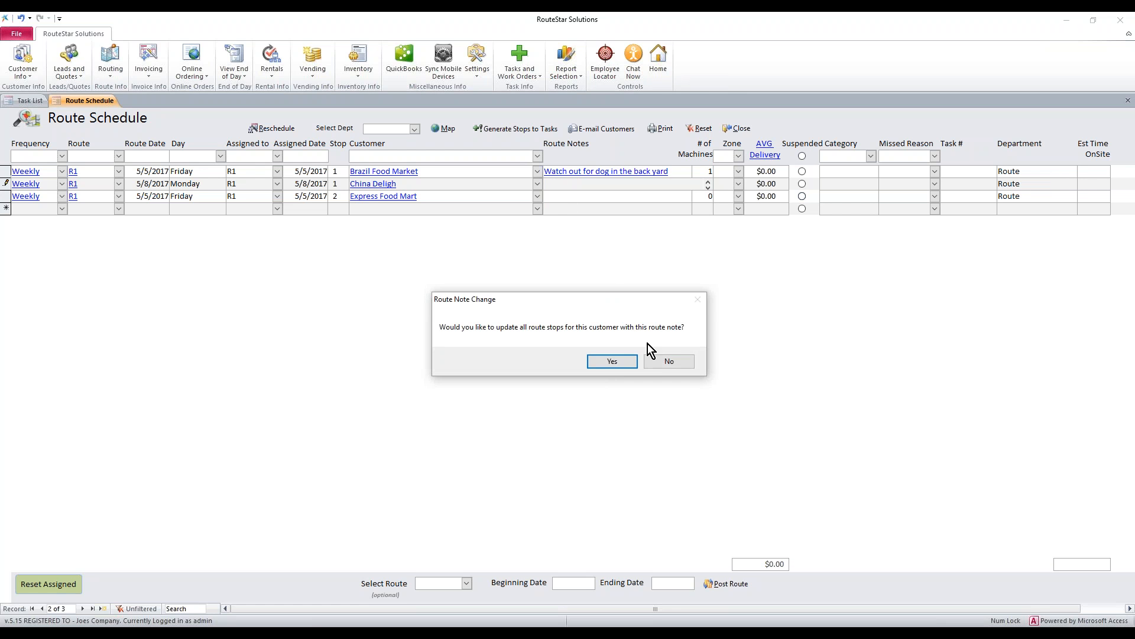
{"action": "left_click", "coordinate": [658, 360]}
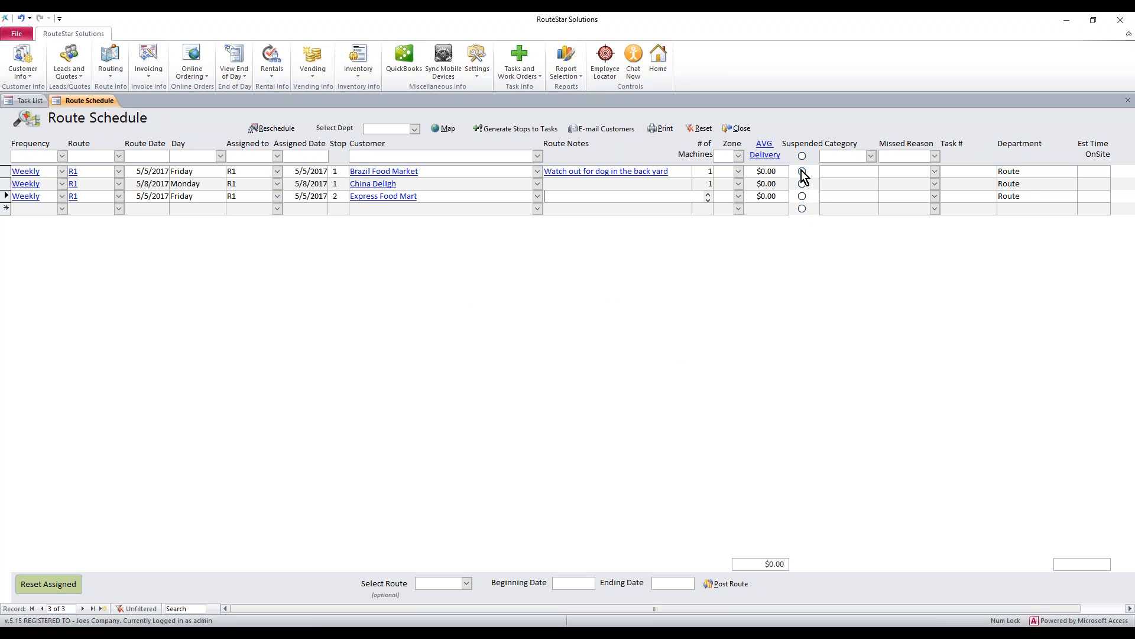
Step: Mark the Brazil Food Market stop as suspended and remove the suspension again
{"action": "left_click_drag", "start_coordinate": [438, 172], "coordinate": [349, 173]}
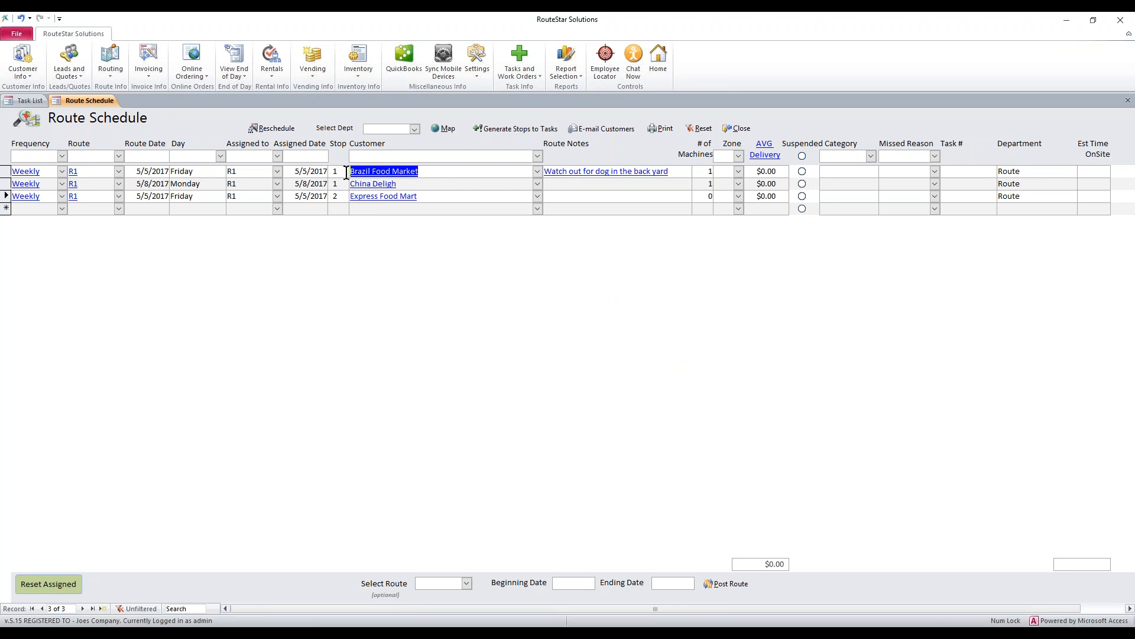
{"action": "left_click", "coordinate": [803, 172]}
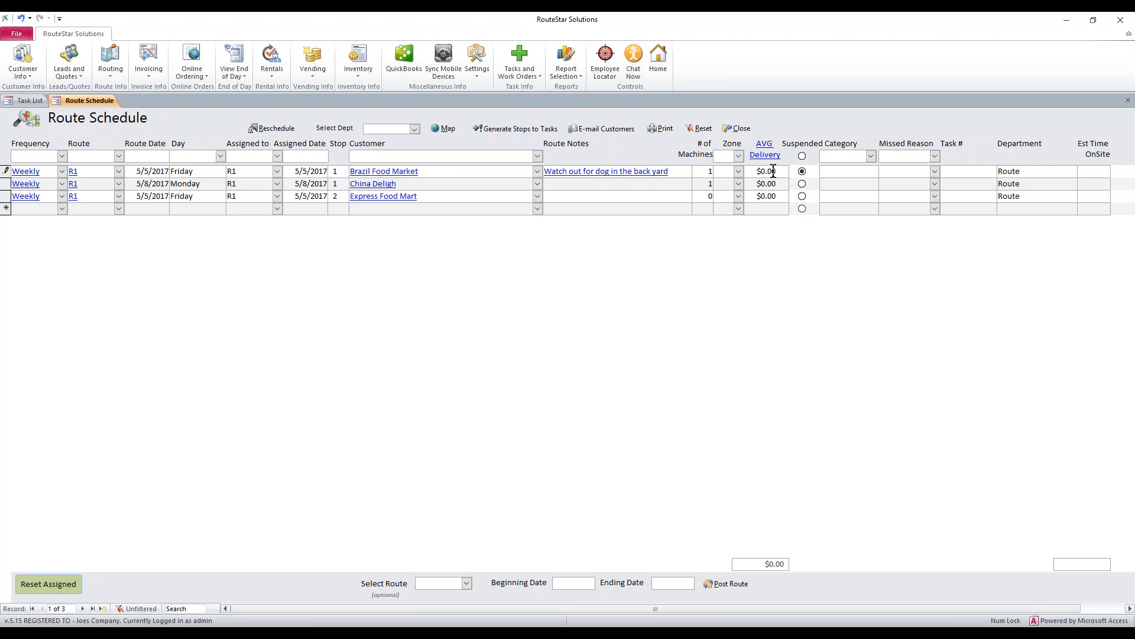
{"action": "left_click", "coordinate": [801, 171]}
{"action": "left_click", "coordinate": [449, 172]}
{"action": "left_click", "coordinate": [421, 185]}
Step: Start a Monthly schedule entry on Route2 with the route date 5/24/2017
{"action": "left_click", "coordinate": [62, 209]}
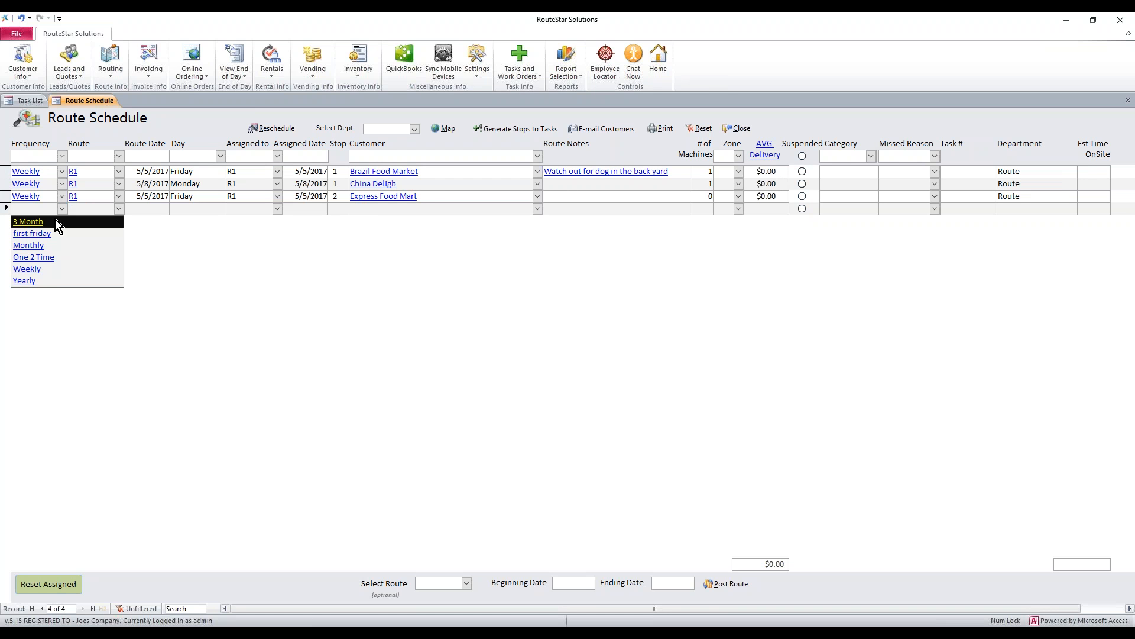
{"action": "left_click", "coordinate": [47, 243]}
{"action": "left_click", "coordinate": [118, 208]}
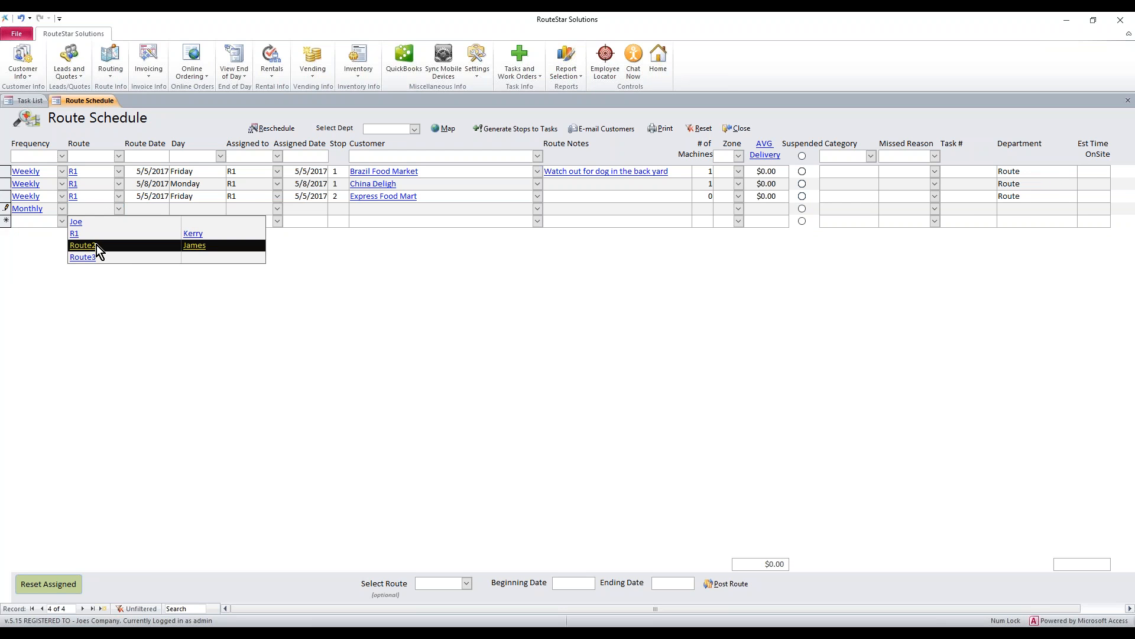
{"action": "left_click", "coordinate": [97, 245]}
{"action": "left_click", "coordinate": [138, 209]}
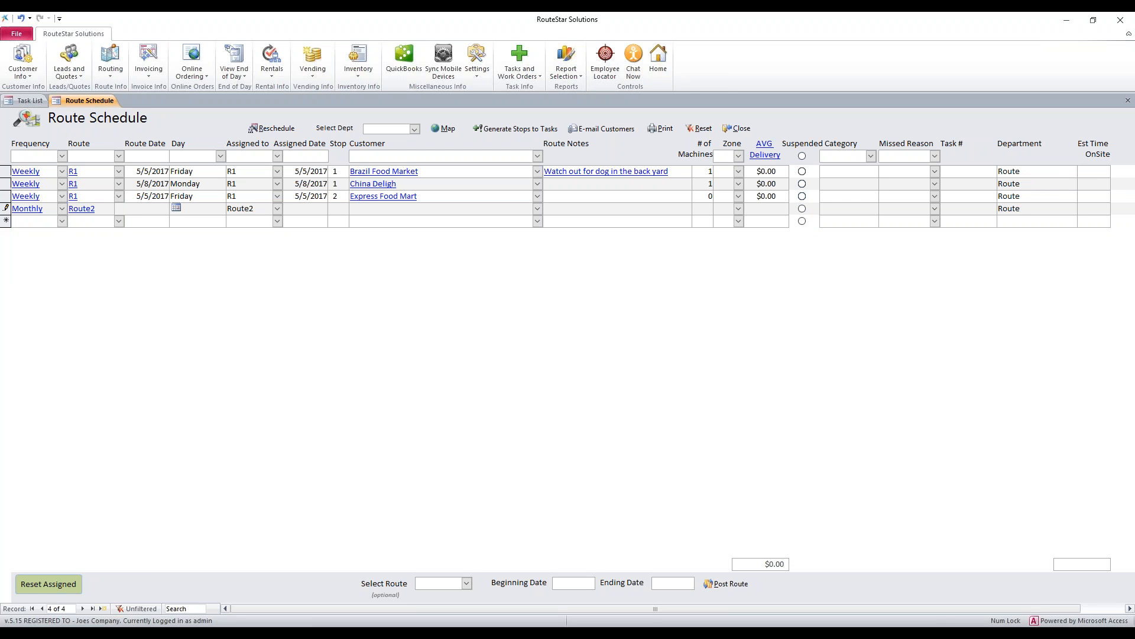
{"action": "left_click", "coordinate": [176, 208]}
{"action": "left_click", "coordinate": [130, 269]}
{"action": "key", "text": "Tab"}
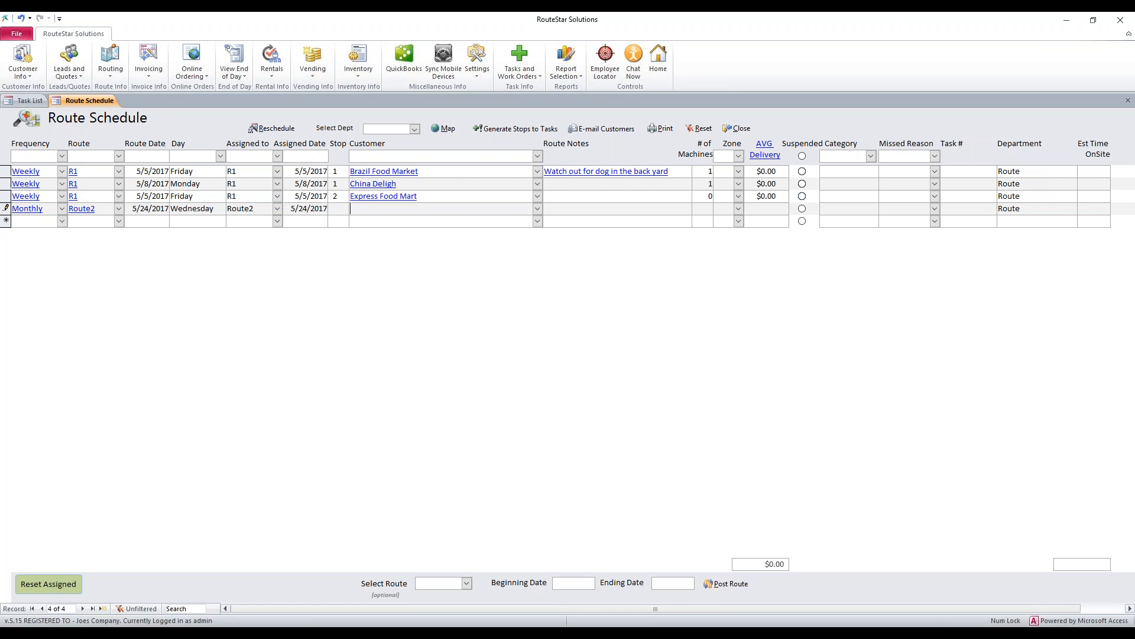
Step: Assign the Monthly Route2 entry to the customer Pueblo Viejo, leaving its route note empty
{"action": "left_click", "coordinate": [538, 209]}
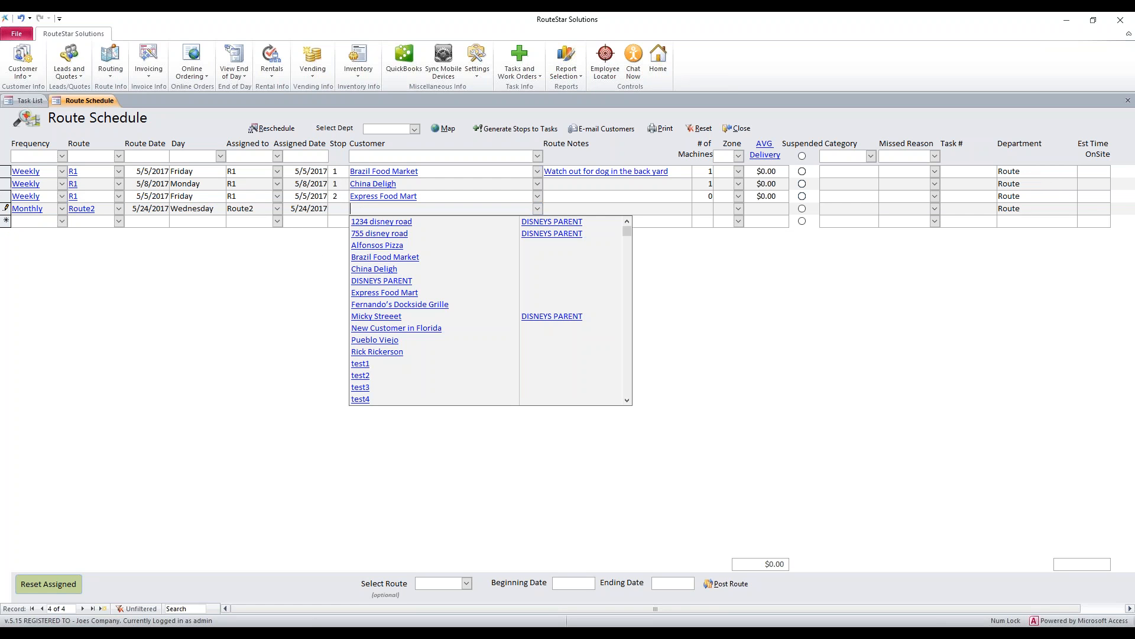
{"action": "left_click", "coordinate": [410, 339]}
{"action": "left_click", "coordinate": [587, 207]}
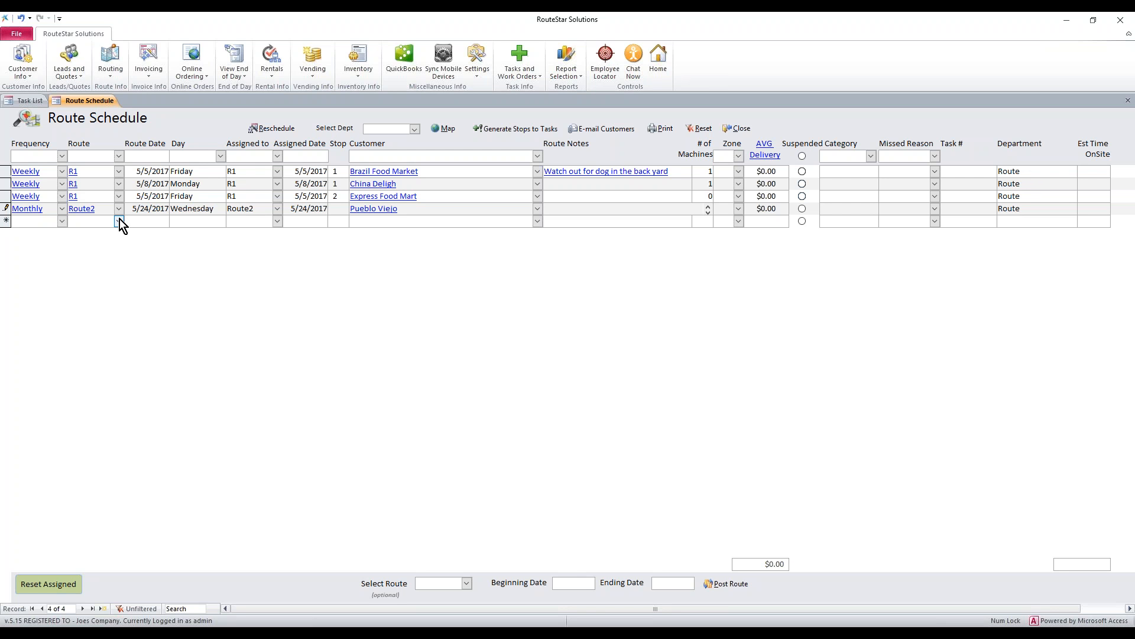
{"action": "left_click", "coordinate": [75, 171]}
{"action": "key", "text": "Tab"}
{"action": "key", "text": "Tab"}
{"action": "key", "text": "Tab"}
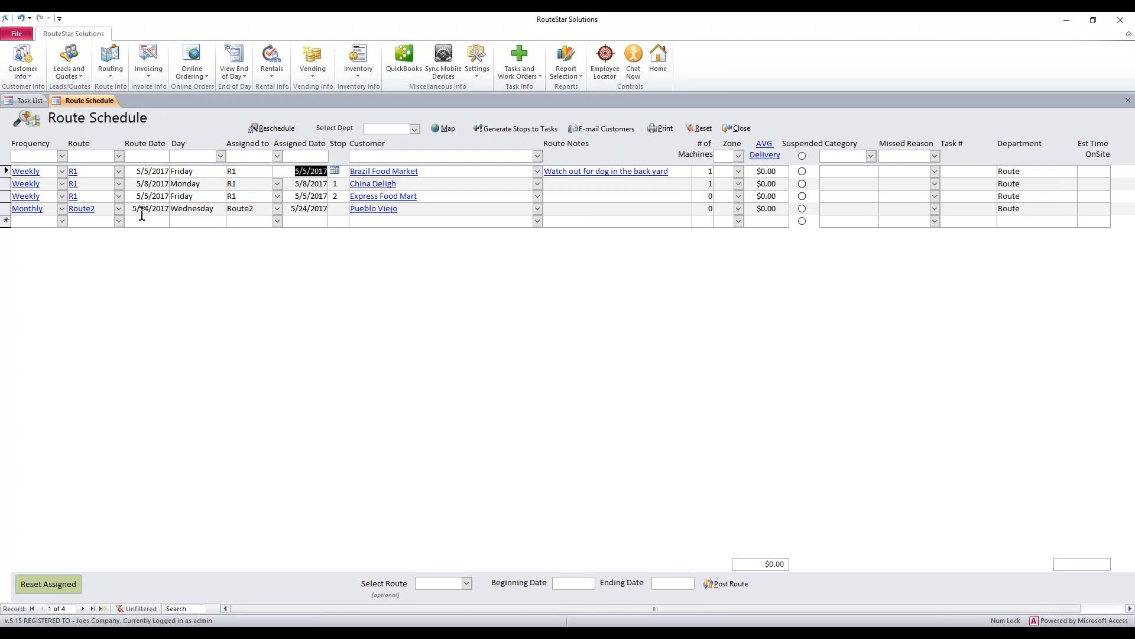
{"action": "left_click", "coordinate": [454, 184]}
{"action": "left_click", "coordinate": [70, 171]}
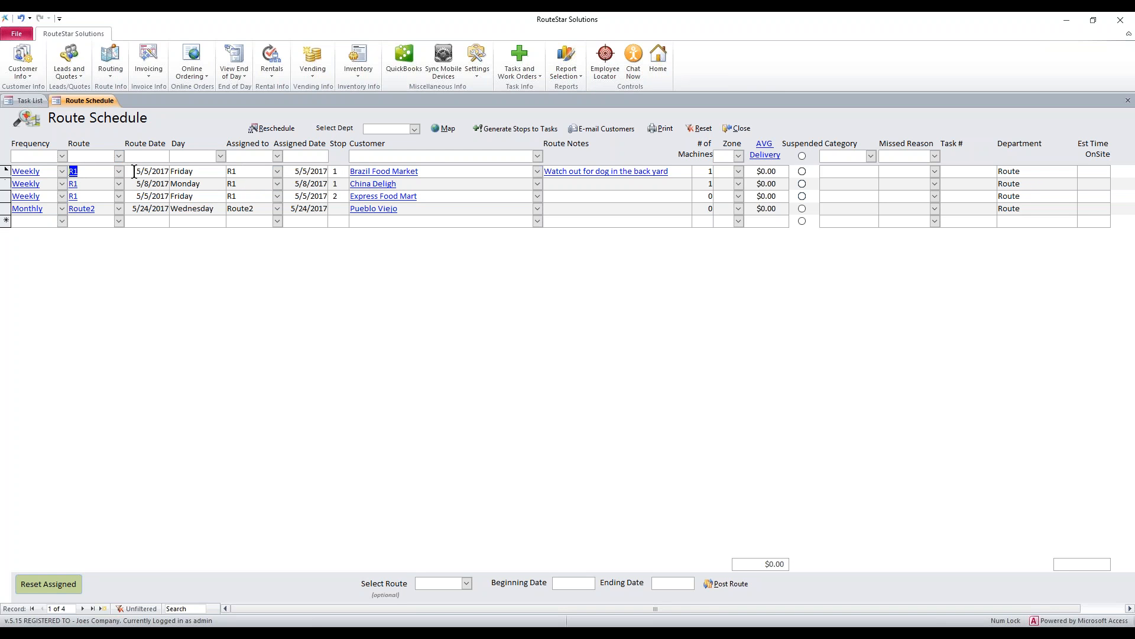
{"action": "left_click_drag", "start_coordinate": [134, 172], "coordinate": [167, 174]}
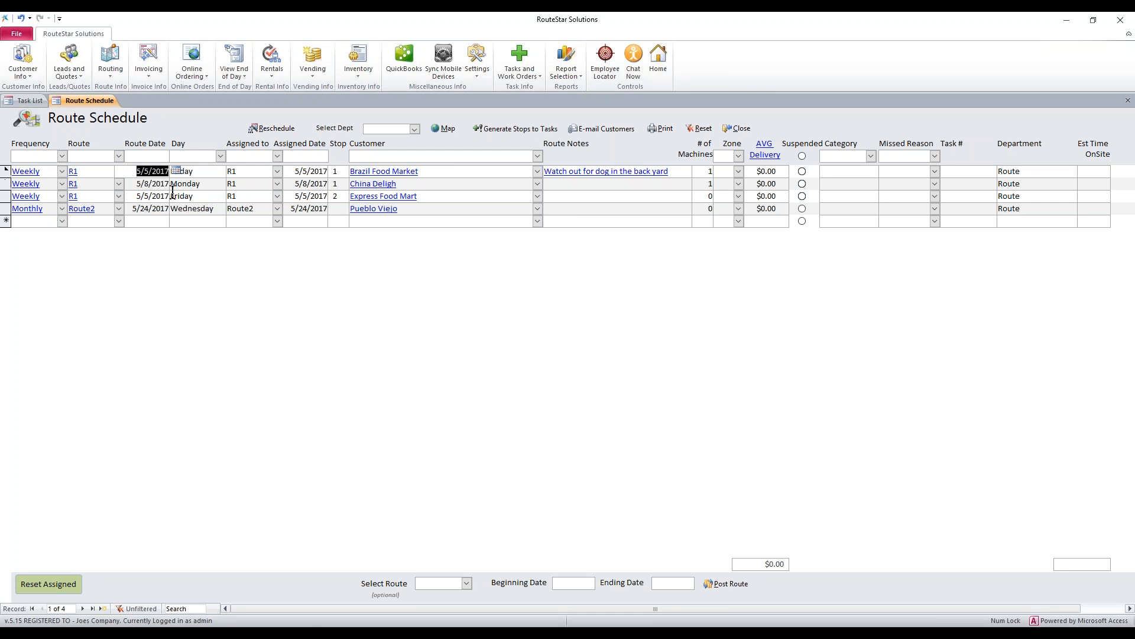
Step: Reassign the Brazil Food Market stop to Route2 while keeping R1 as its regular route
{"action": "left_click", "coordinate": [241, 156]}
{"action": "left_click", "coordinate": [277, 172]}
{"action": "left_click", "coordinate": [261, 206]}
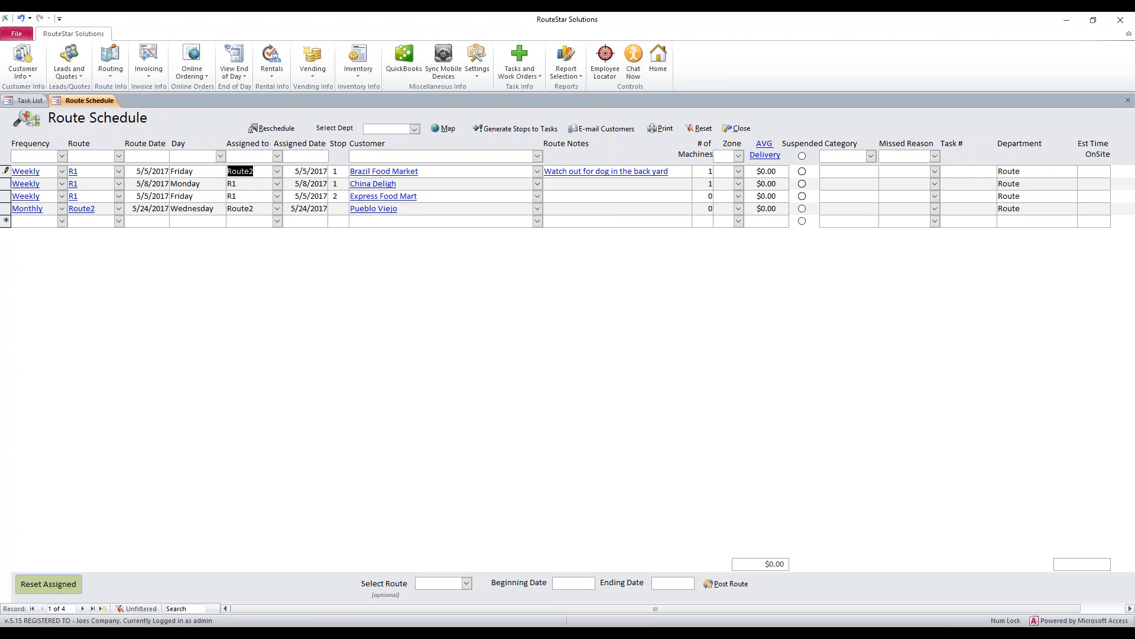
{"action": "left_click", "coordinate": [255, 171]}
{"action": "left_click_drag", "start_coordinate": [261, 171], "coordinate": [232, 169]}
{"action": "left_click", "coordinate": [250, 171]}
{"action": "double_click", "coordinate": [251, 171]}
Step: Pick 5/5/2017 as the Brazil Food Market stop's assigned date and save the row
{"action": "left_click", "coordinate": [288, 169]}
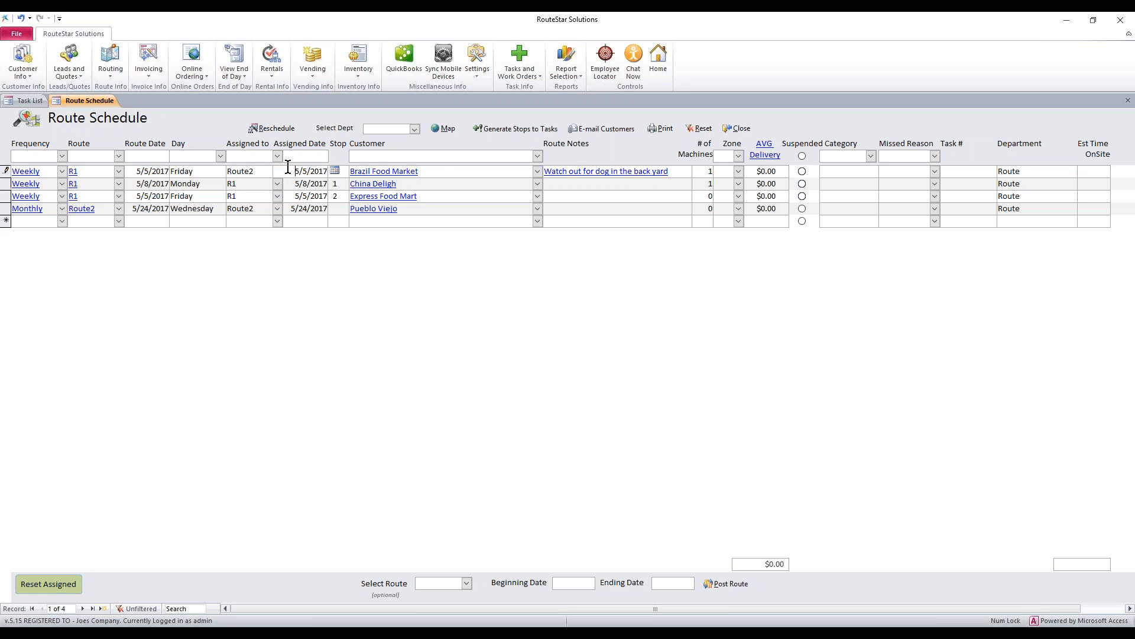
{"action": "left_click", "coordinate": [334, 172]}
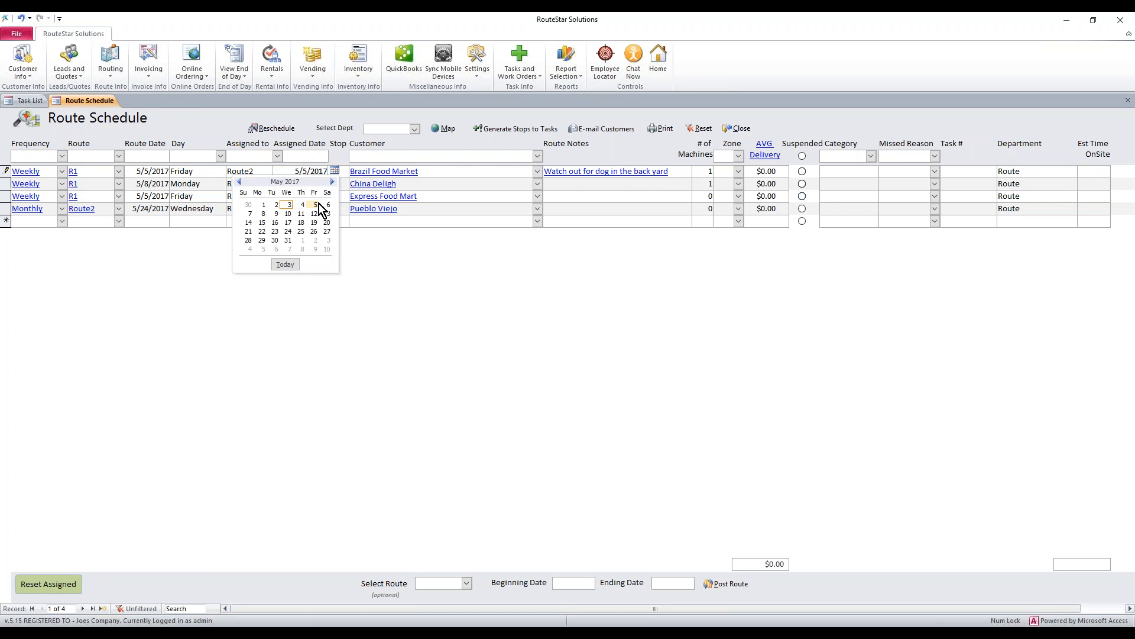
{"action": "left_click", "coordinate": [316, 204]}
{"action": "left_click", "coordinate": [295, 183]}
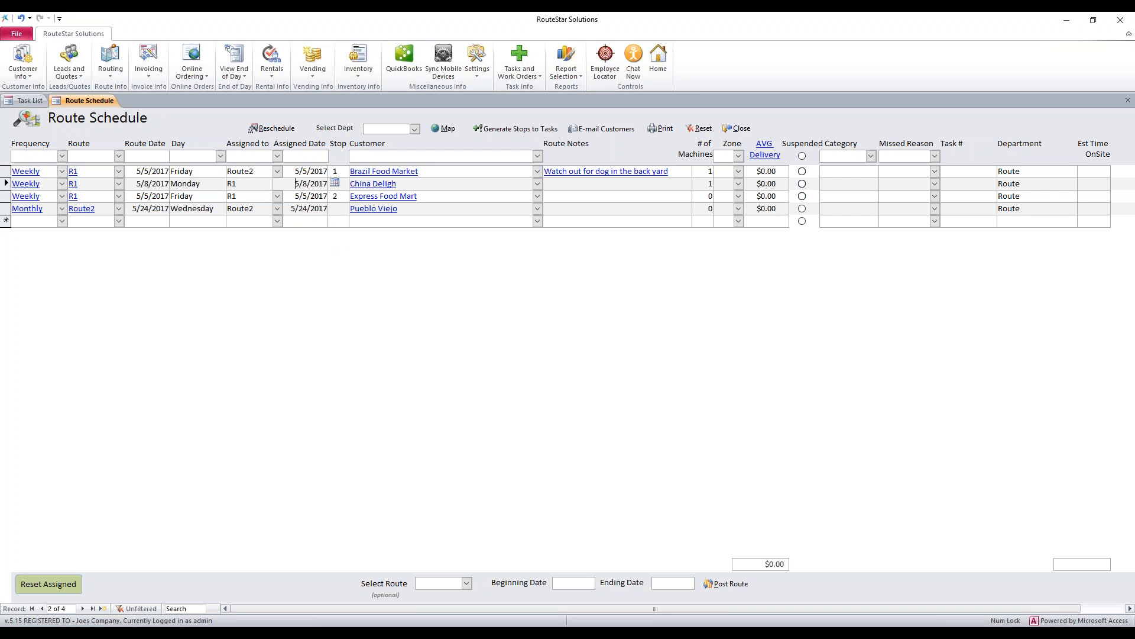
{"action": "double_click", "coordinate": [253, 172]}
{"action": "left_click", "coordinate": [258, 171]}
{"action": "left_click_drag", "start_coordinate": [258, 171], "coordinate": [228, 169]}
{"action": "left_click", "coordinate": [290, 171]}
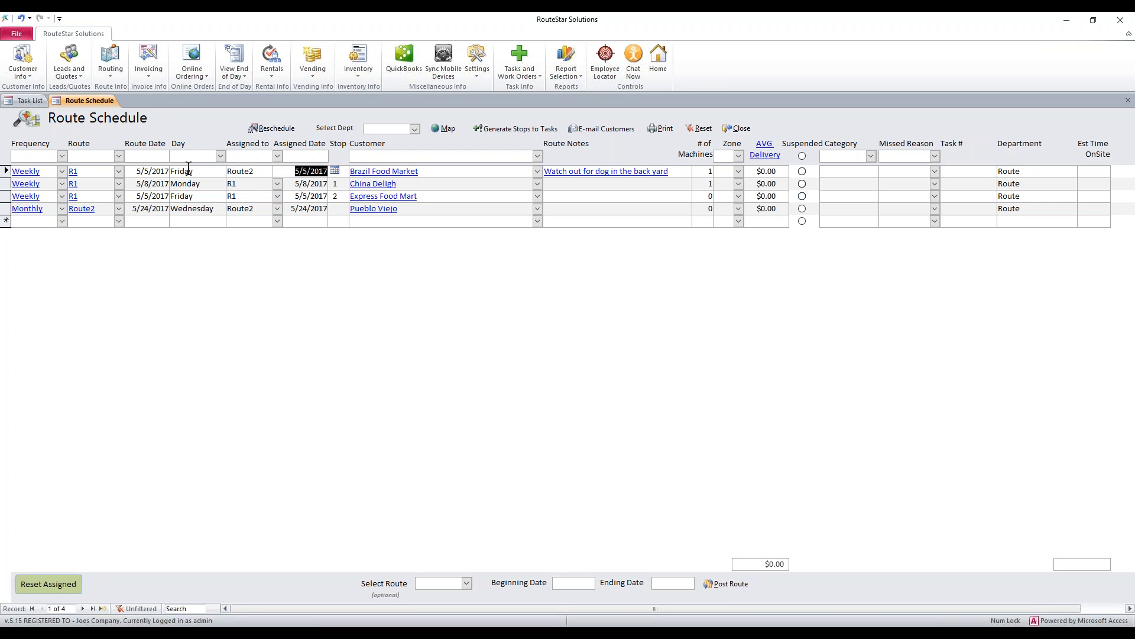
{"action": "left_click", "coordinate": [241, 184]}
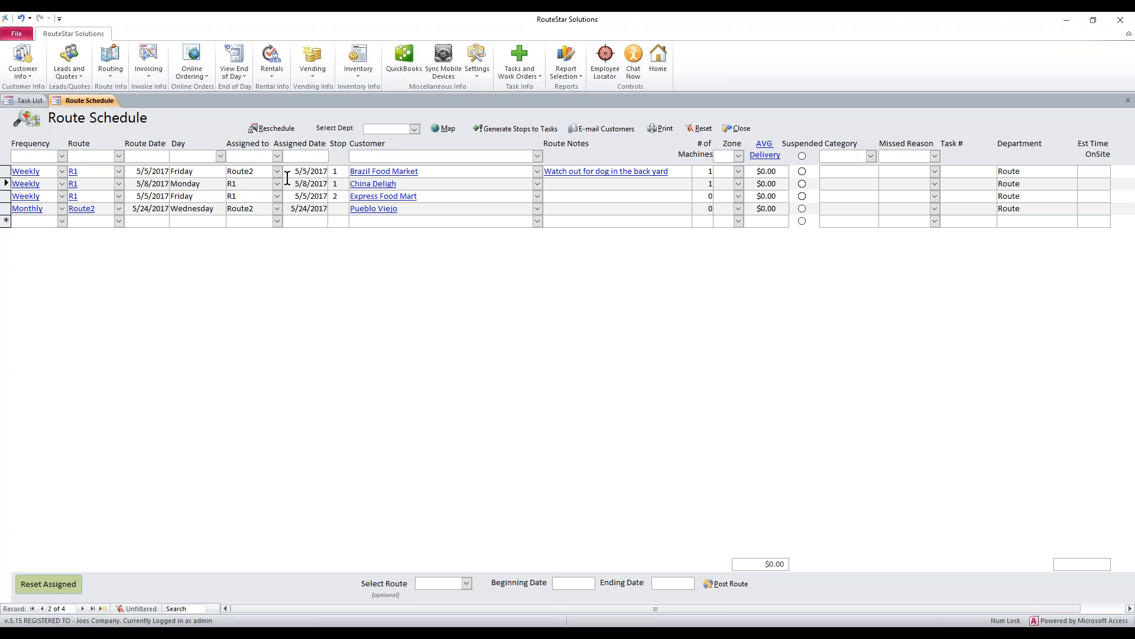
{"action": "left_click", "coordinate": [92, 171]}
{"action": "left_click_drag", "start_coordinate": [423, 173], "coordinate": [350, 173]}
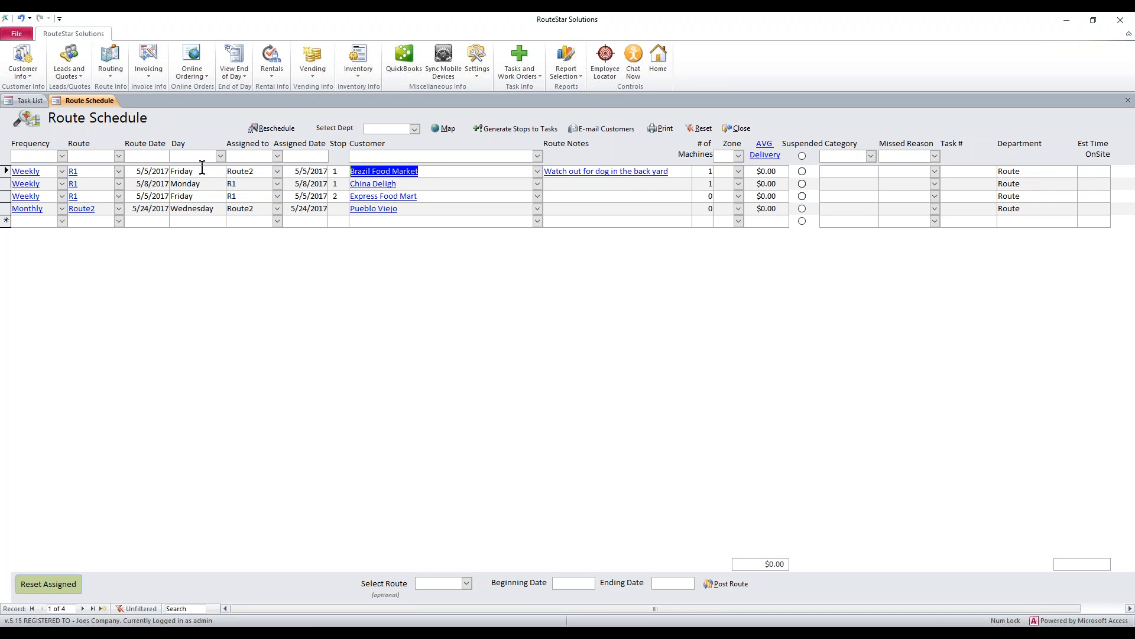
{"action": "left_click_drag", "start_coordinate": [255, 171], "coordinate": [228, 171]}
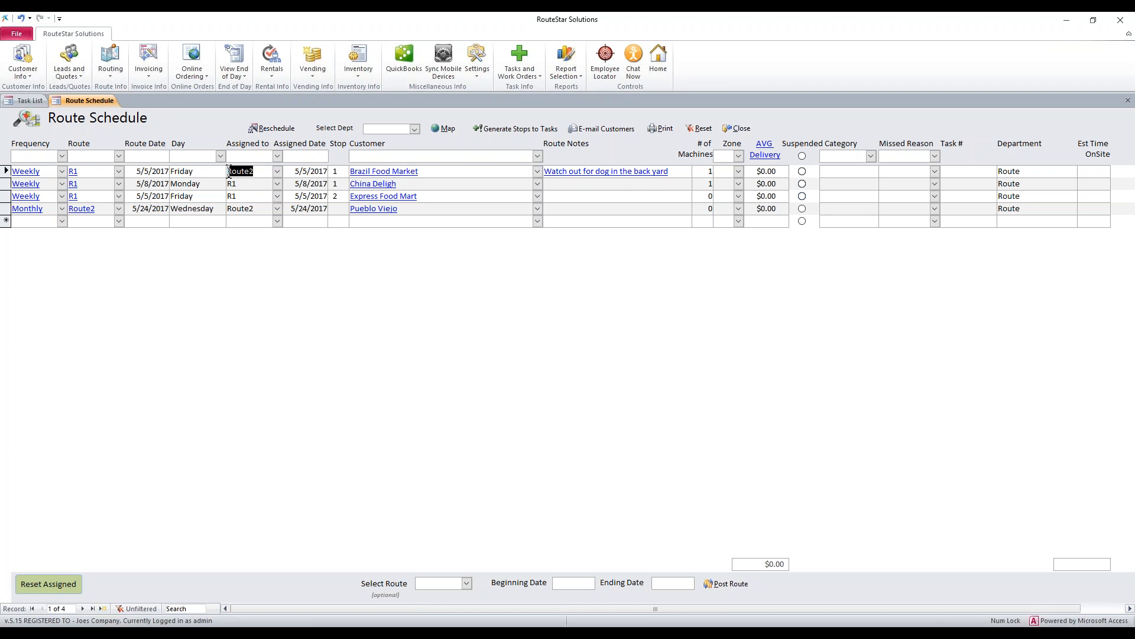
{"action": "right_click", "coordinate": [251, 219]}
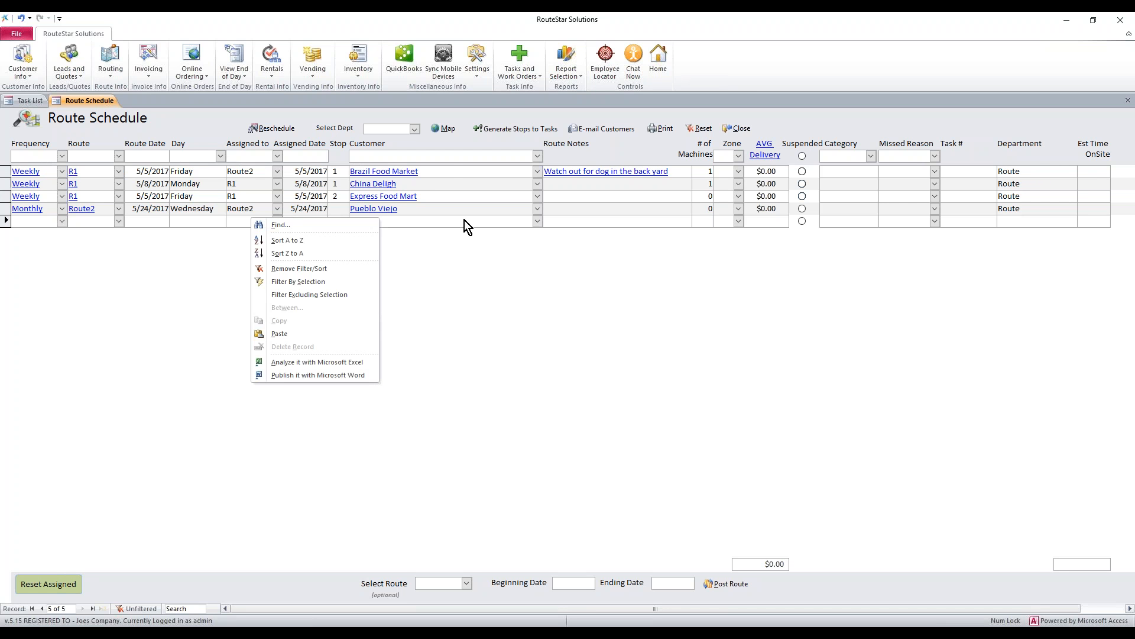
{"action": "key", "text": "Escape"}
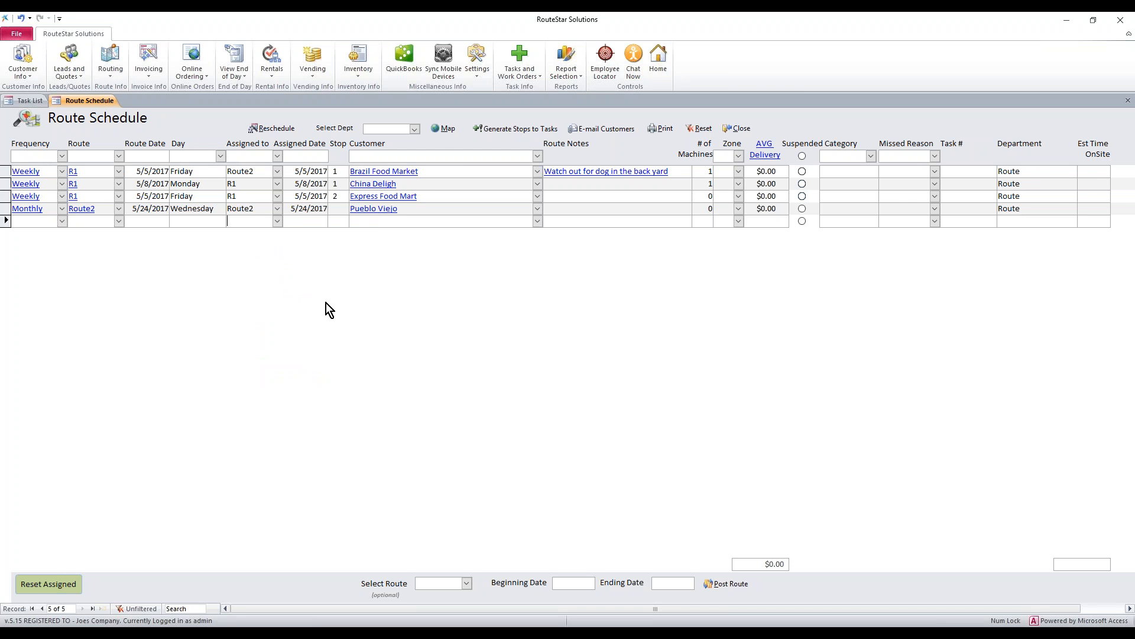
Step: Filter the route schedule to Monthly stops, and reset the filter to list all stops again
{"action": "left_click", "coordinate": [48, 156]}
{"action": "left_click", "coordinate": [135, 156]}
{"action": "left_click", "coordinate": [240, 157]}
{"action": "left_click", "coordinate": [62, 156]}
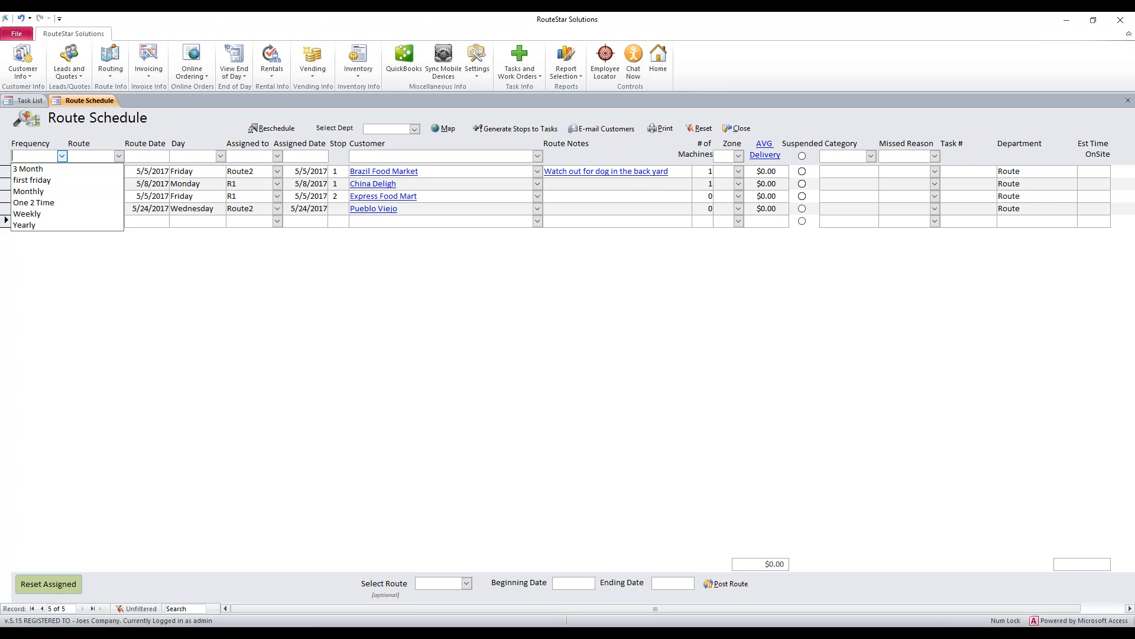
{"action": "left_click", "coordinate": [44, 191]}
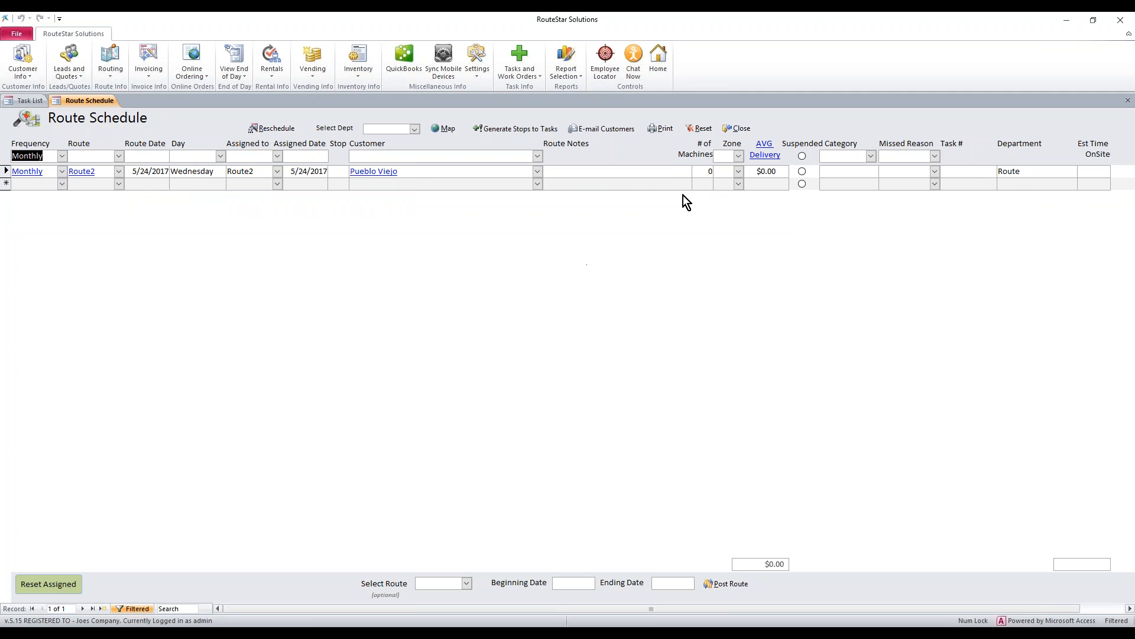
{"action": "left_click", "coordinate": [703, 129]}
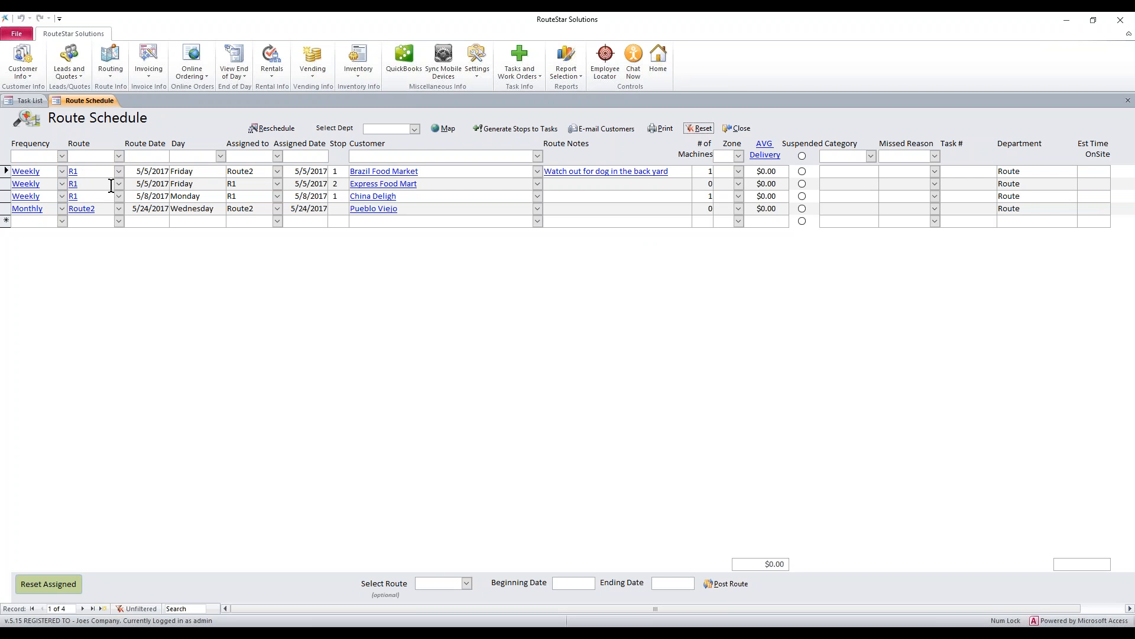
Step: Filter the route schedule to route R1 and route date 5/8/2017, and reset the filters
{"action": "left_click", "coordinate": [119, 156]}
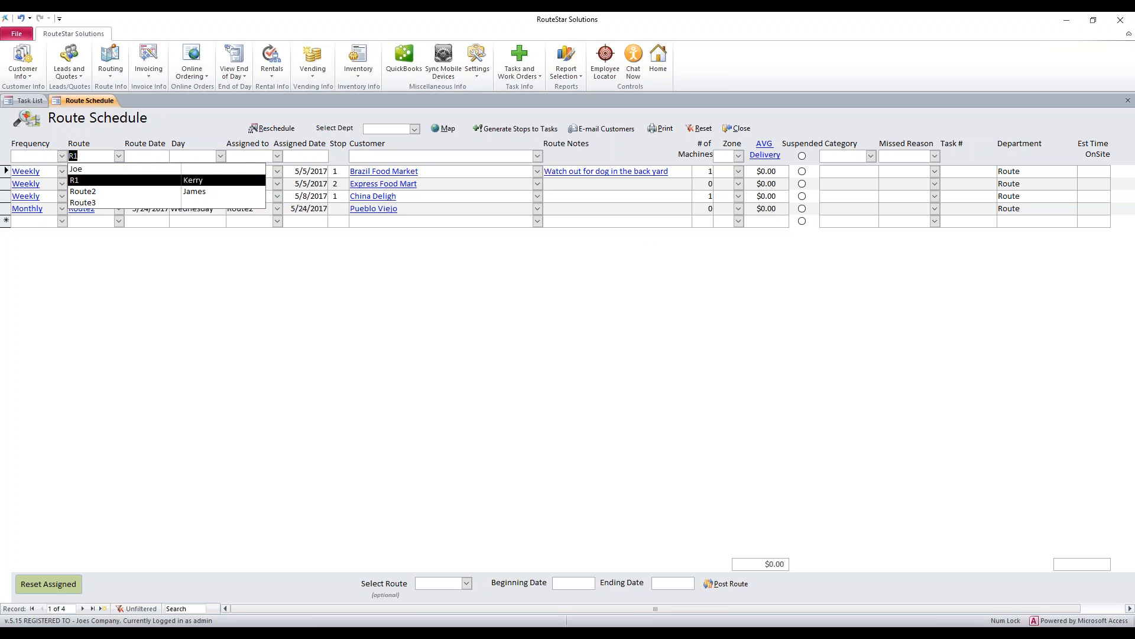
{"action": "left_click", "coordinate": [76, 180]}
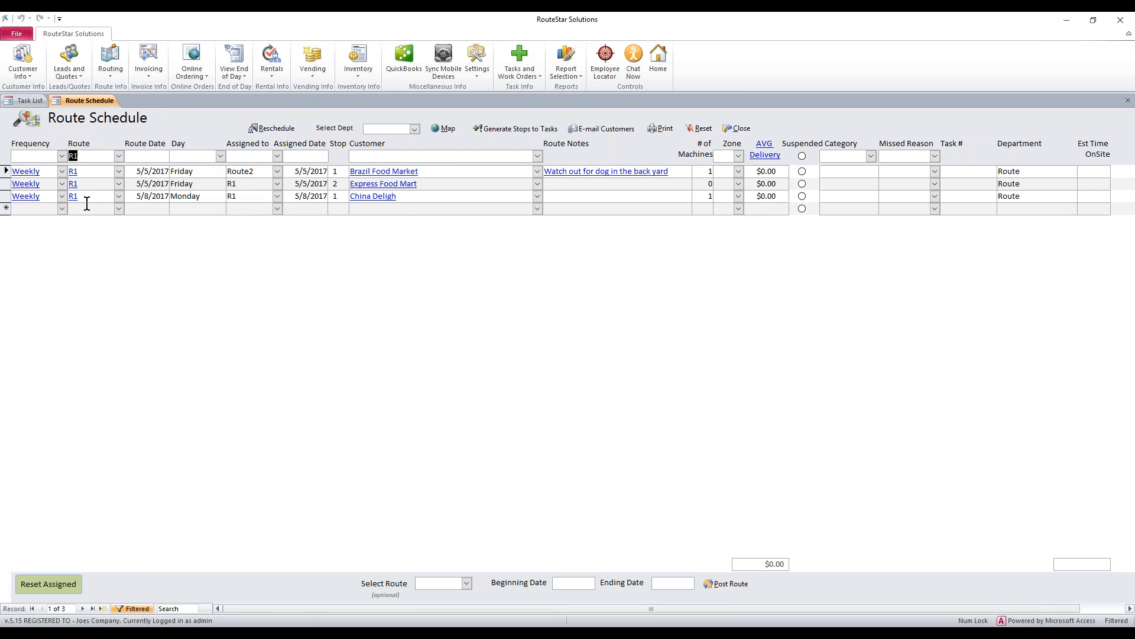
{"action": "left_click", "coordinate": [148, 157]}
{"action": "left_click", "coordinate": [176, 154]}
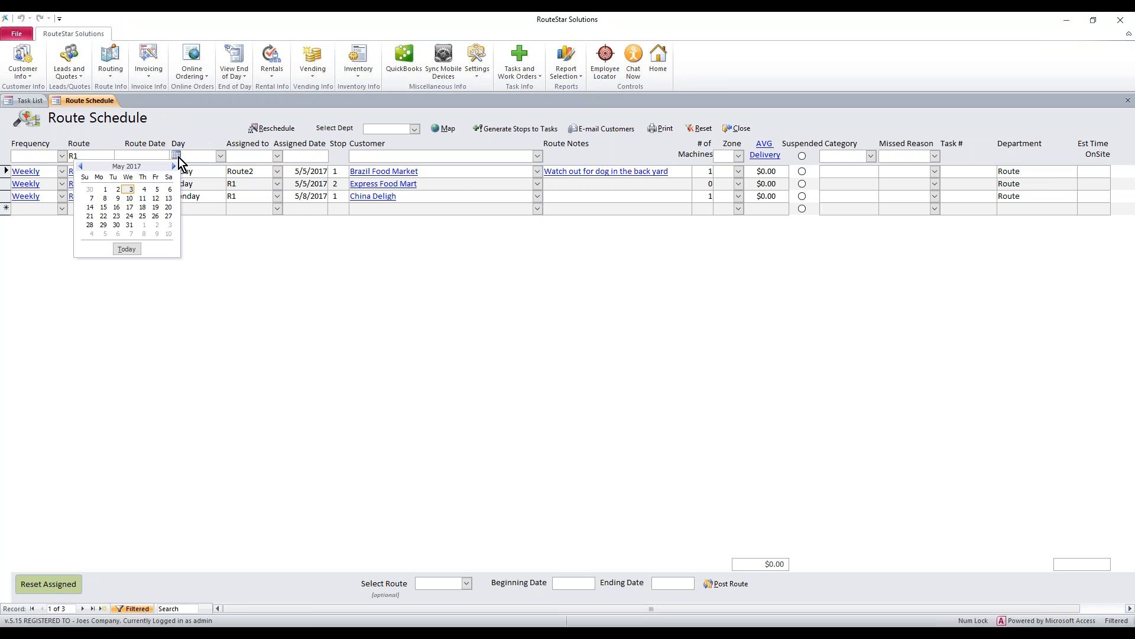
{"action": "left_click", "coordinate": [106, 198]}
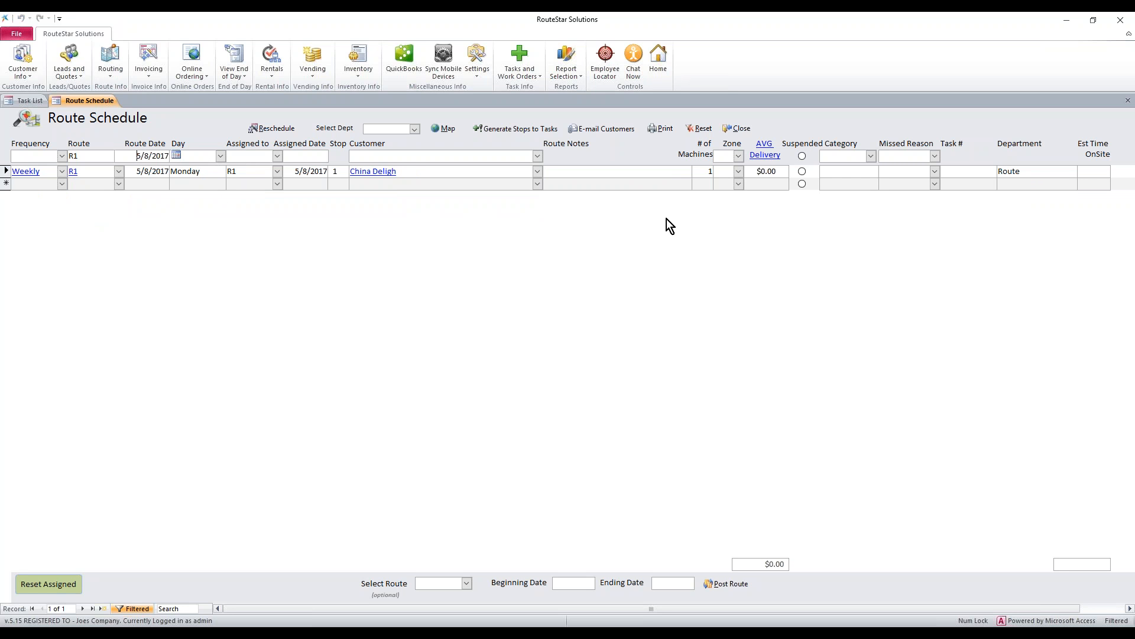
{"action": "left_click", "coordinate": [699, 128]}
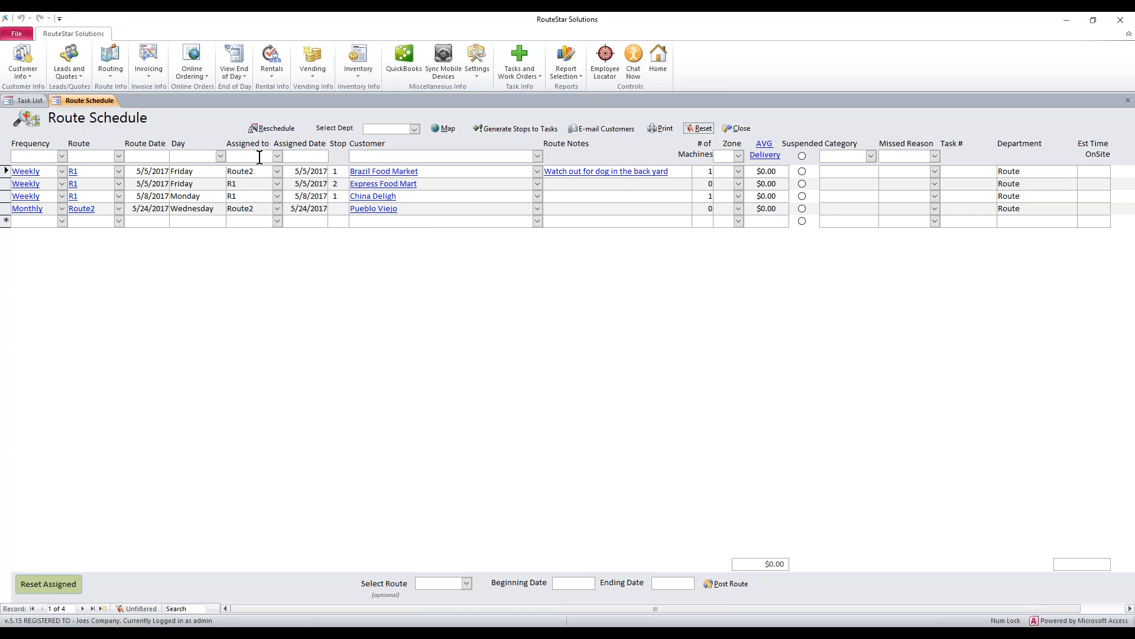